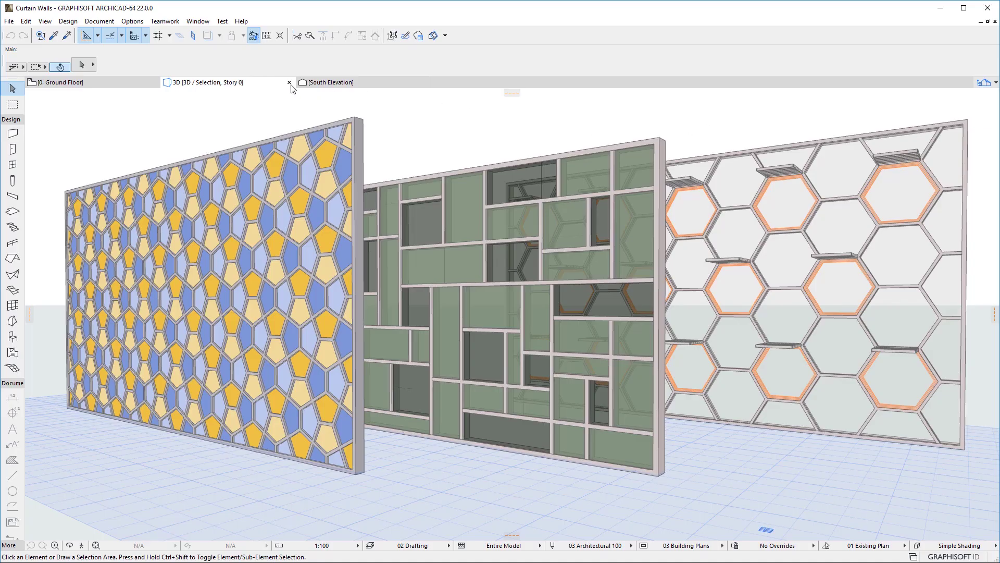
Step: From the 3D tab, list all related views and select the Panel Classes view
right_click(245, 83)
mouse_move(256, 91)
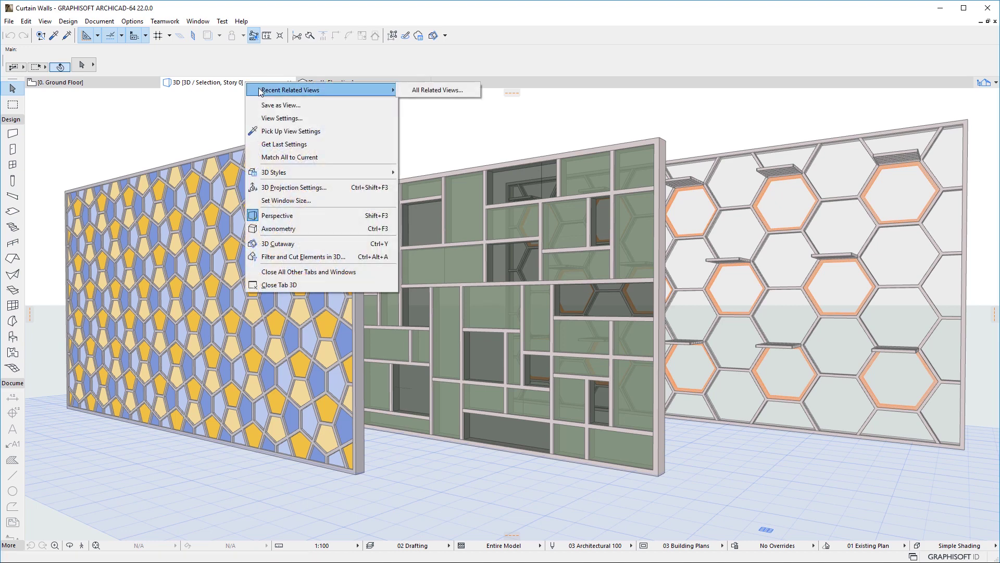
click(429, 92)
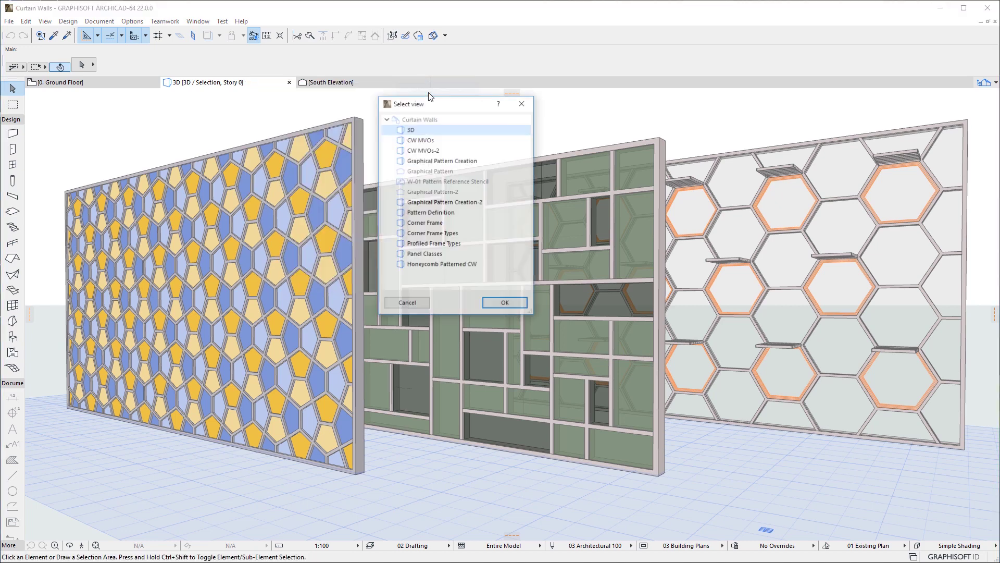
click(456, 254)
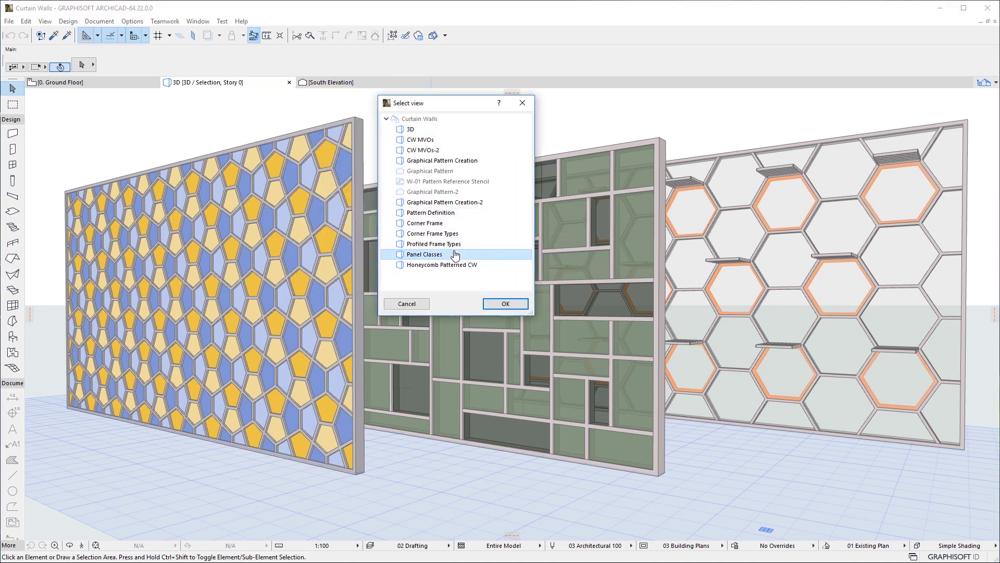
Step: Show the Panel Classes view, then open the Curtain Wall tool's default settings
click(506, 304)
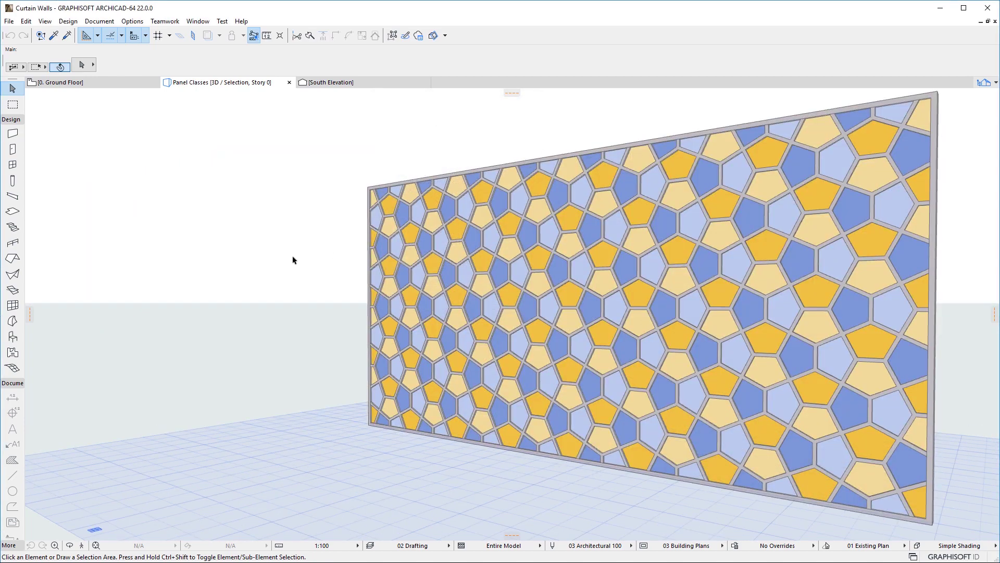
click(13, 306)
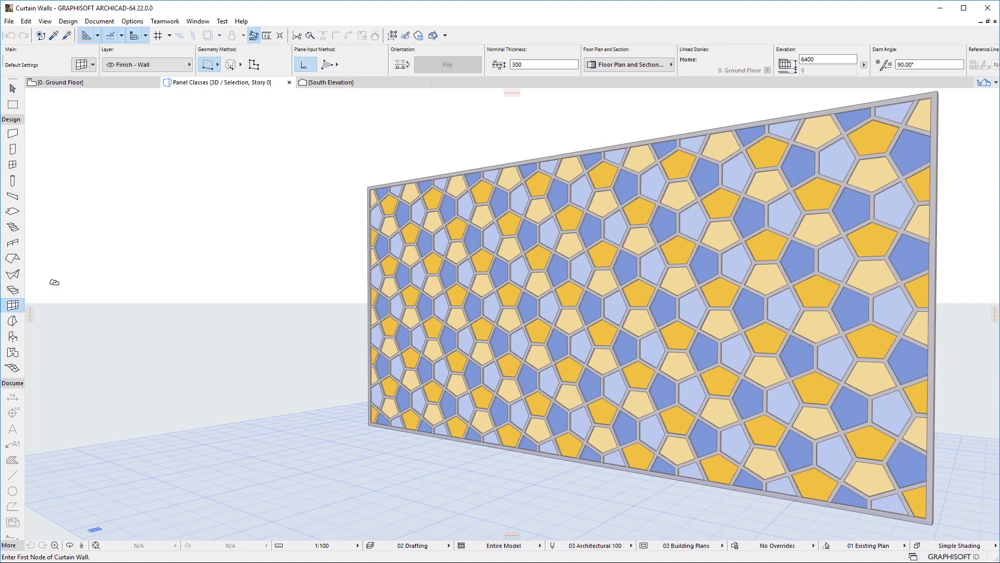
click(82, 66)
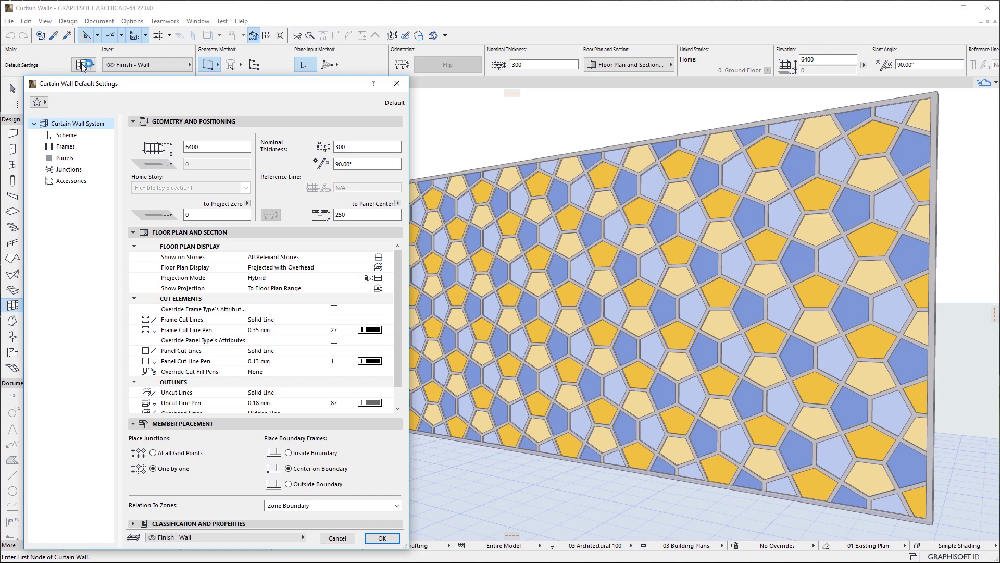
Step: Add a panel class 'Royal Blue Panel' duplicated from Main Panel
click(93, 162)
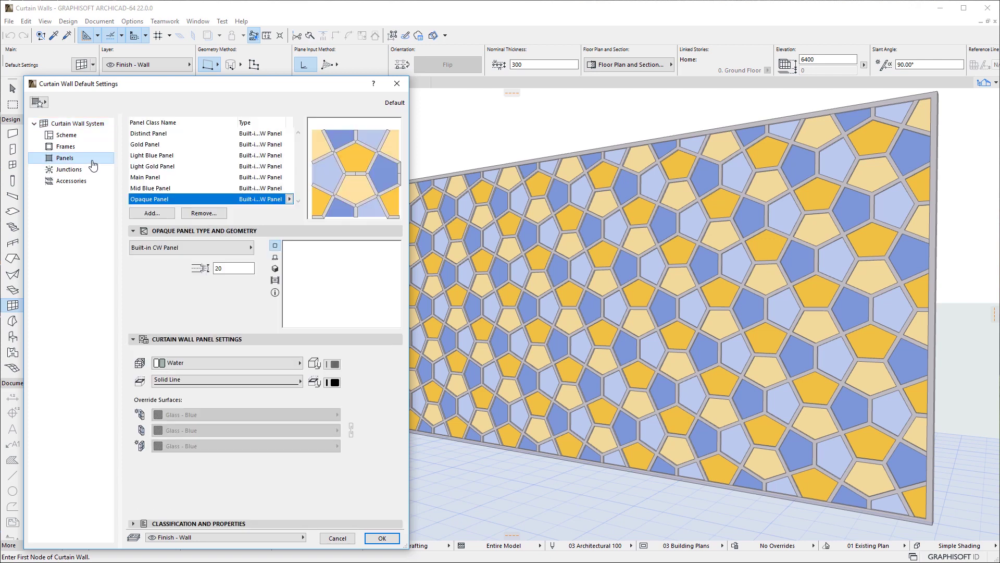
click(162, 180)
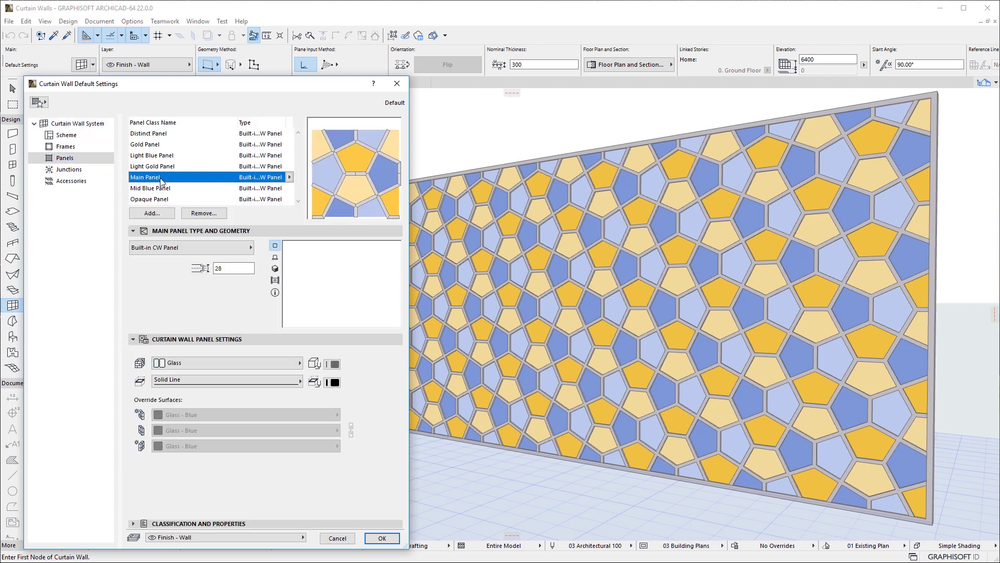
click(170, 214)
text(R)
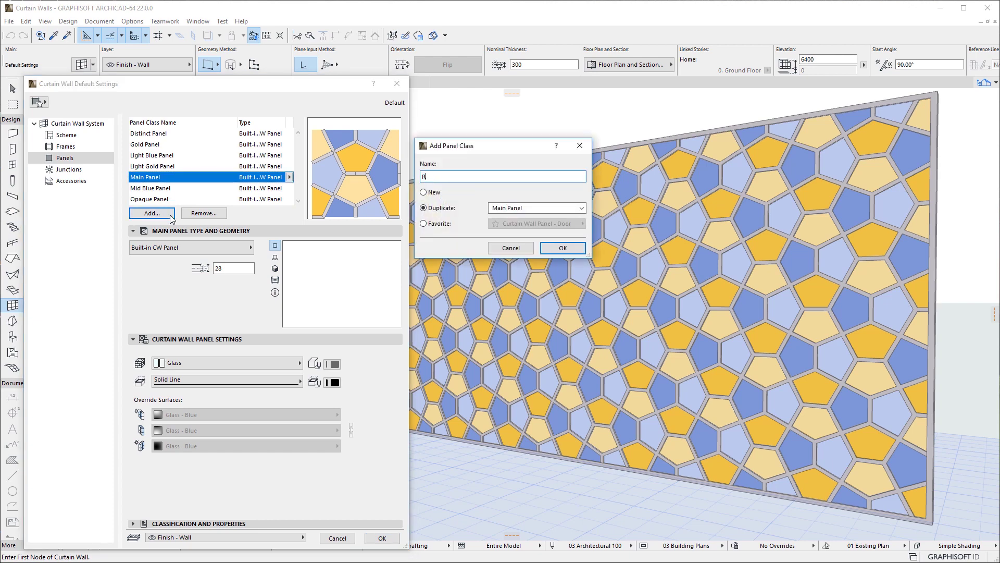
text(oyal Blue Panel)
click(576, 248)
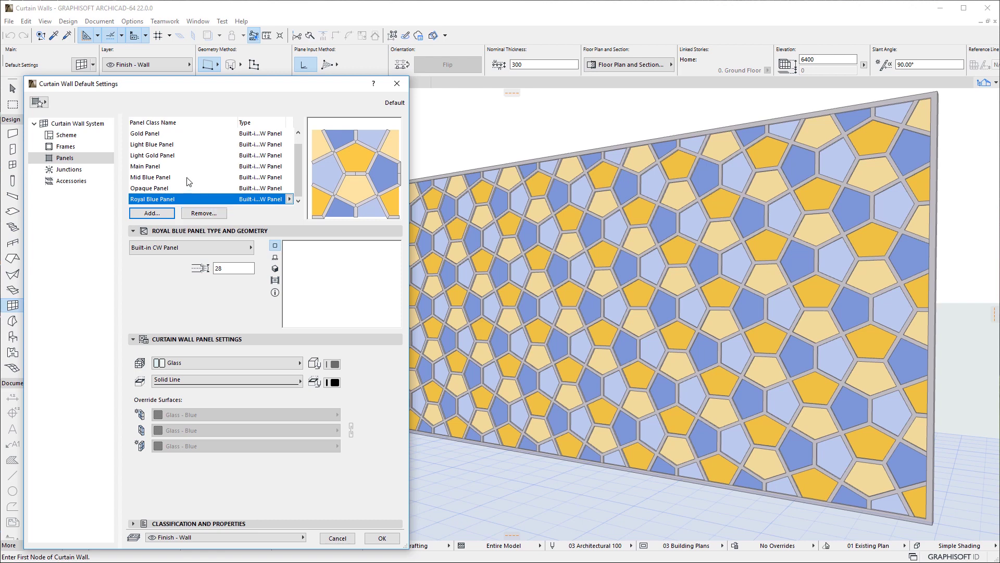
Step: Copy Mid Blue Panel's settings (thickness 20, Glass, Glass - Blue) onto Royal Blue Panel
click(177, 156)
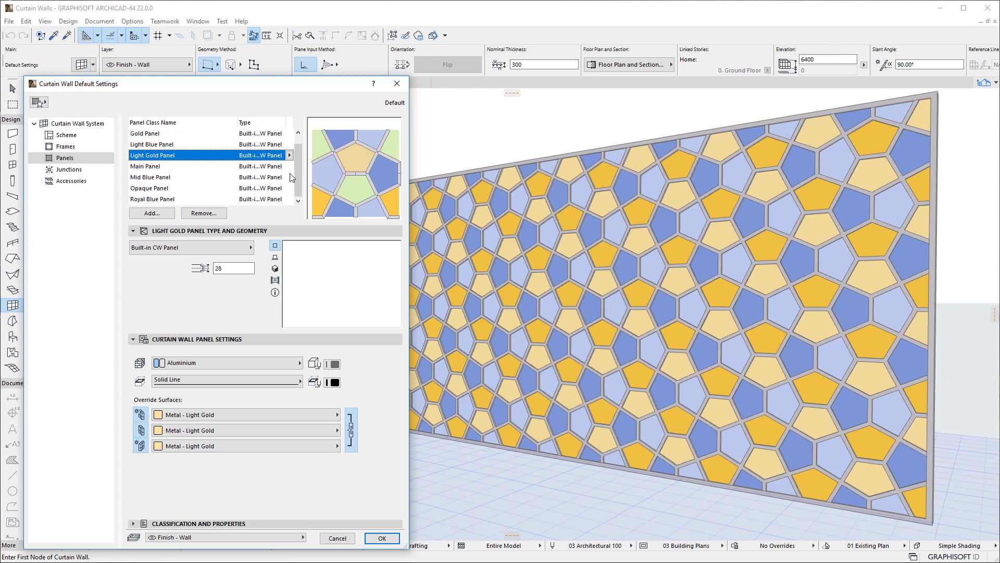
click(193, 178)
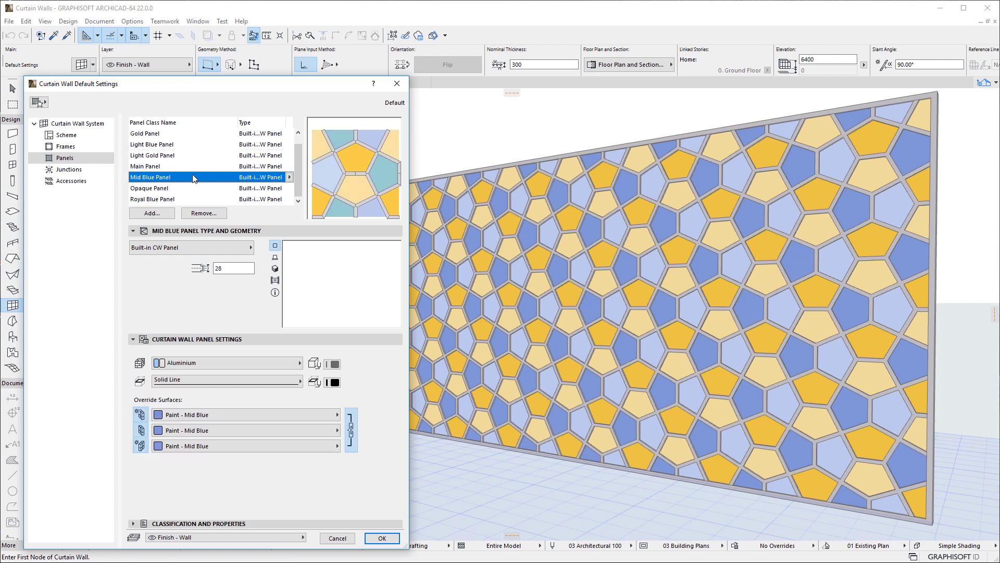
right_click(193, 178)
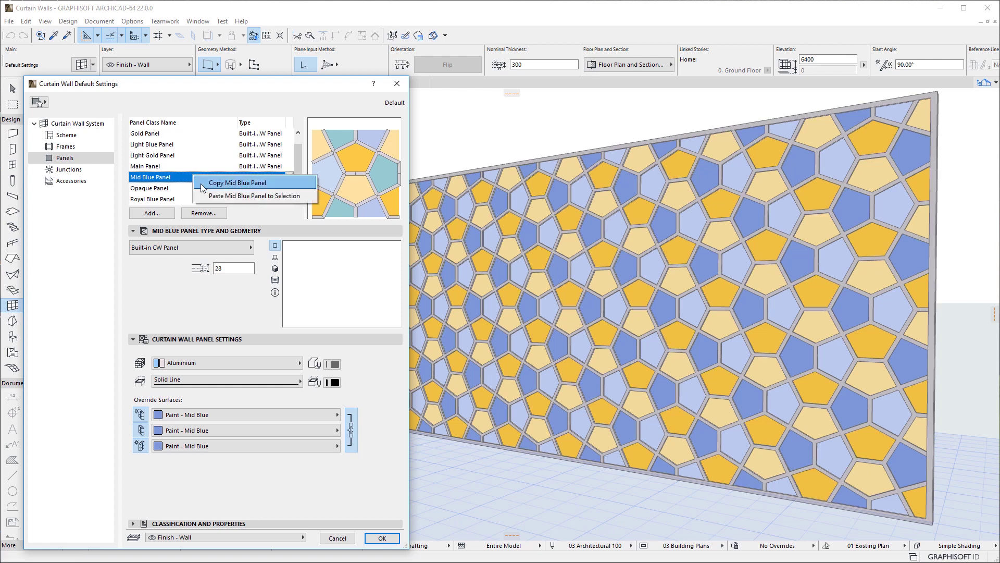
click(200, 184)
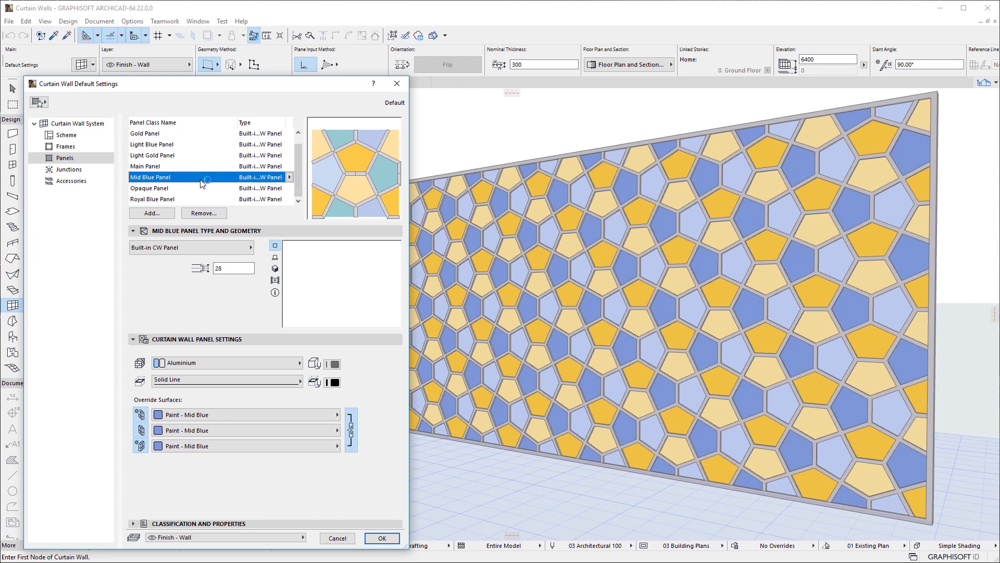
click(194, 199)
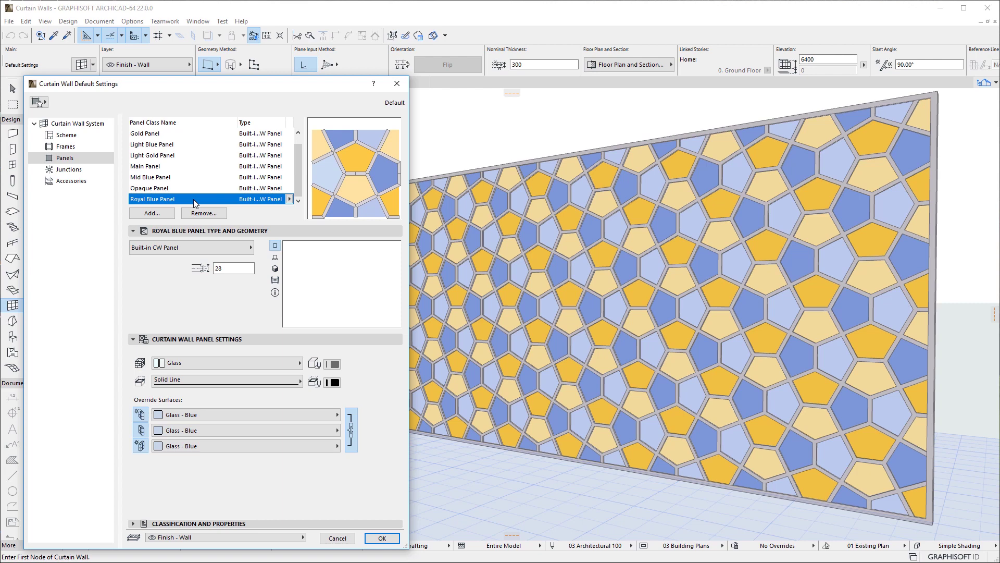
right_click(193, 199)
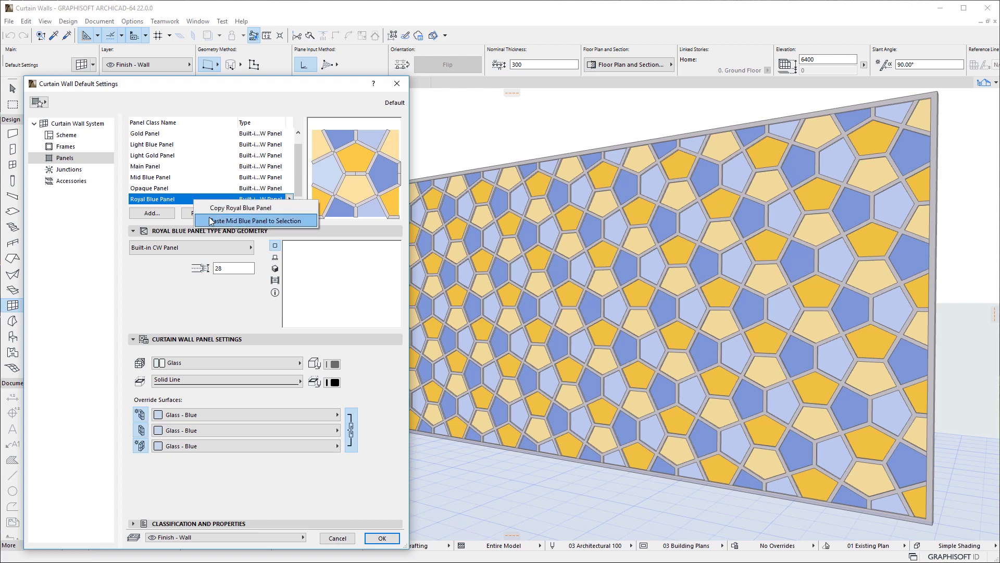
click(203, 221)
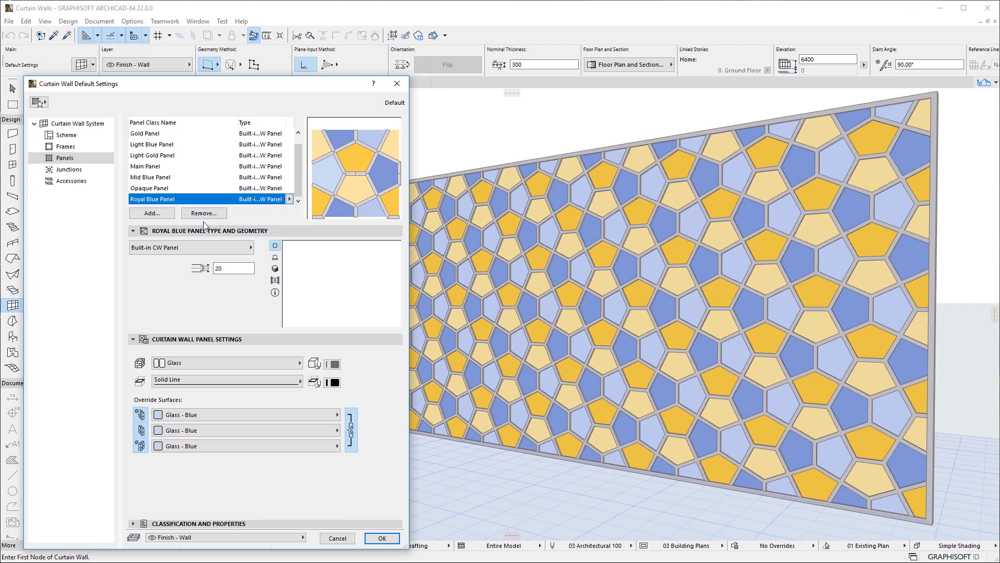
Step: Set all three Royal Blue Panel override surfaces to Paint - Royal Blue
click(288, 414)
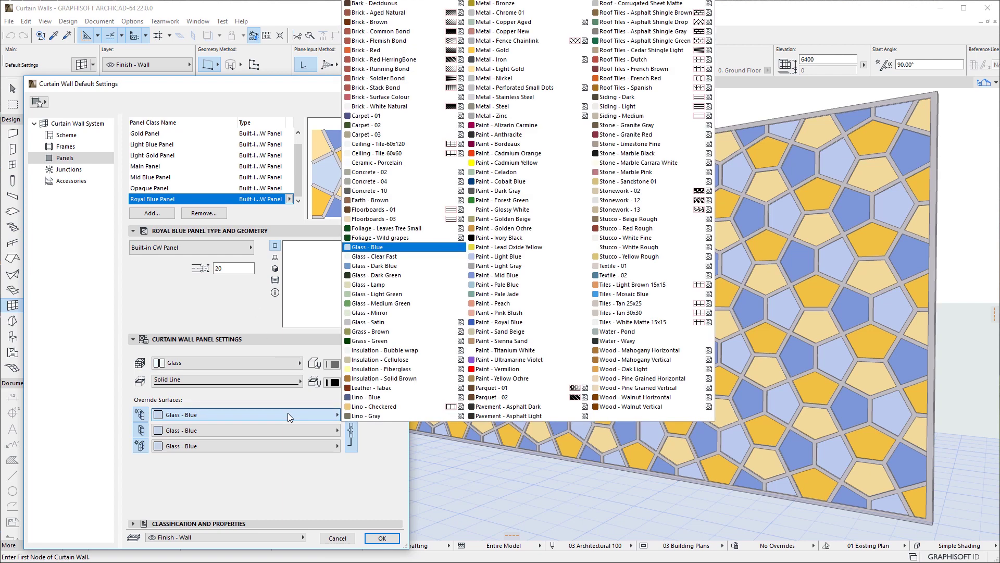
click(469, 322)
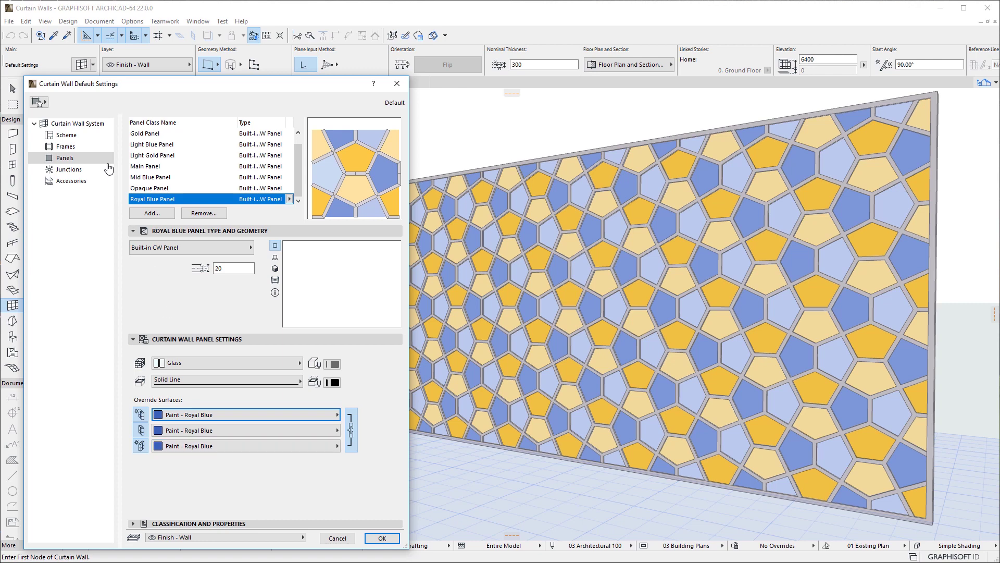
click(73, 123)
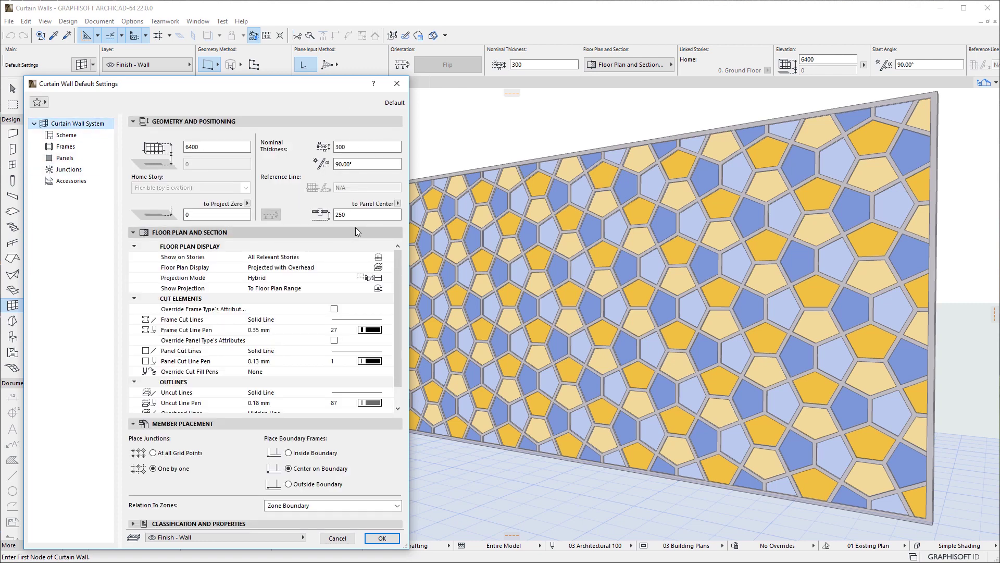
Step: Review Royal Blue Panel, then view Frames showing Corner Frame as Block Butt-Glazed Frame 22
click(85, 158)
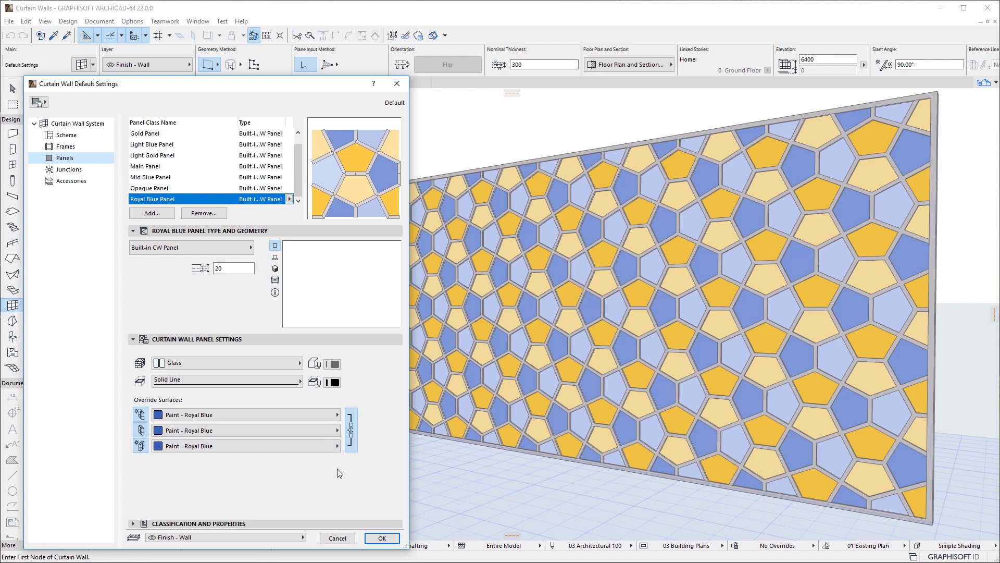
click(86, 150)
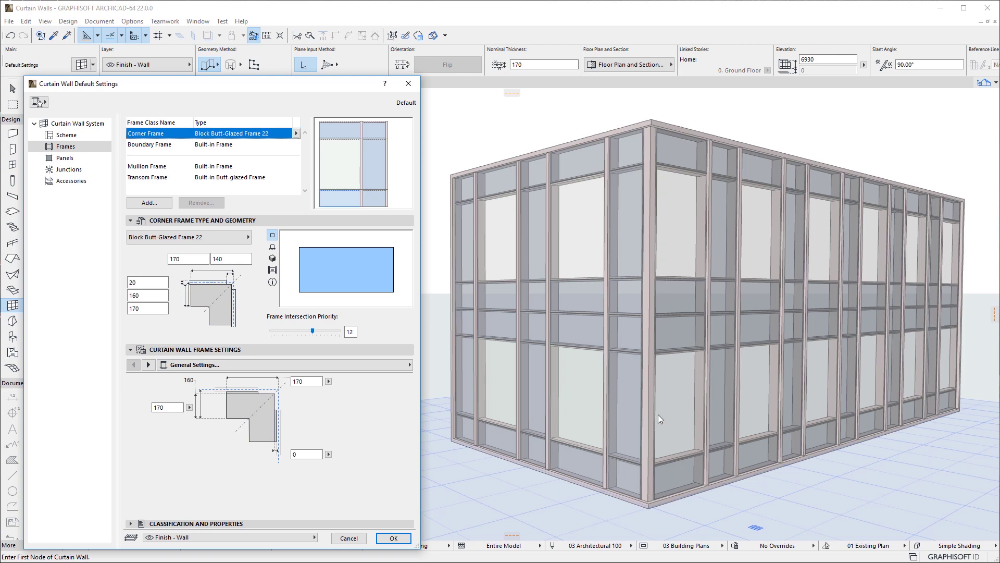
click(177, 146)
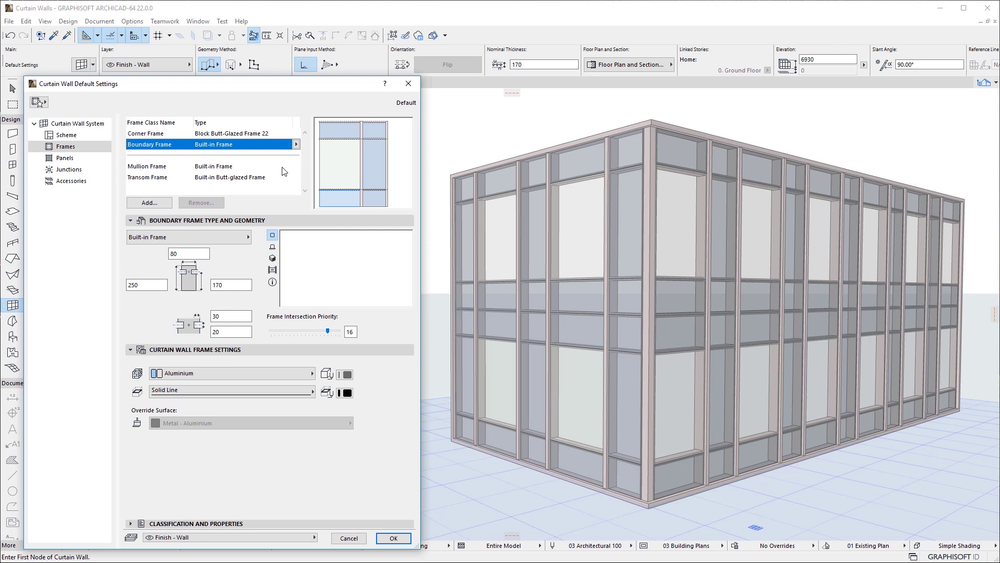
click(292, 134)
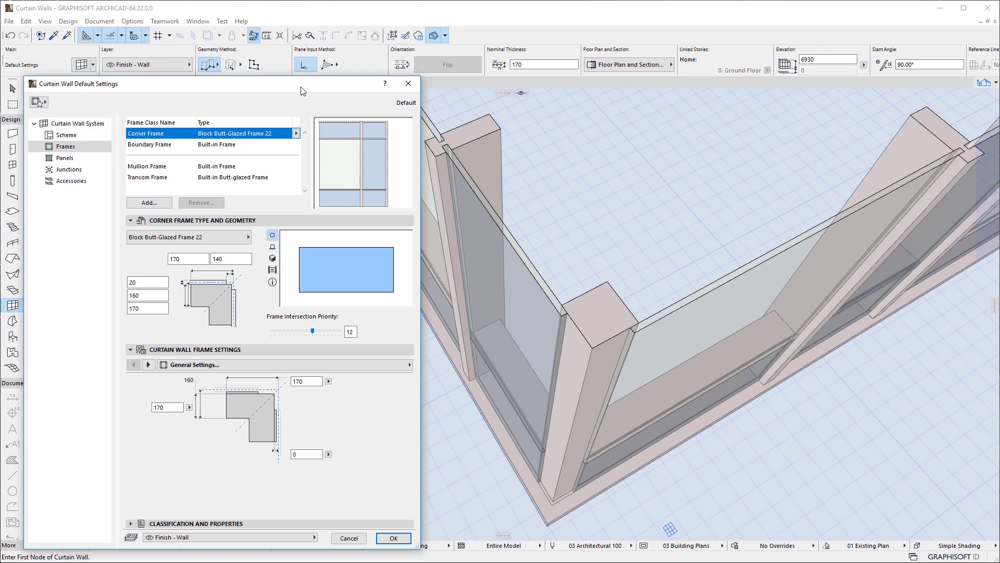
Step: Preview several corner frame types and settle on Regular Double Frame with Cap 22
click(245, 239)
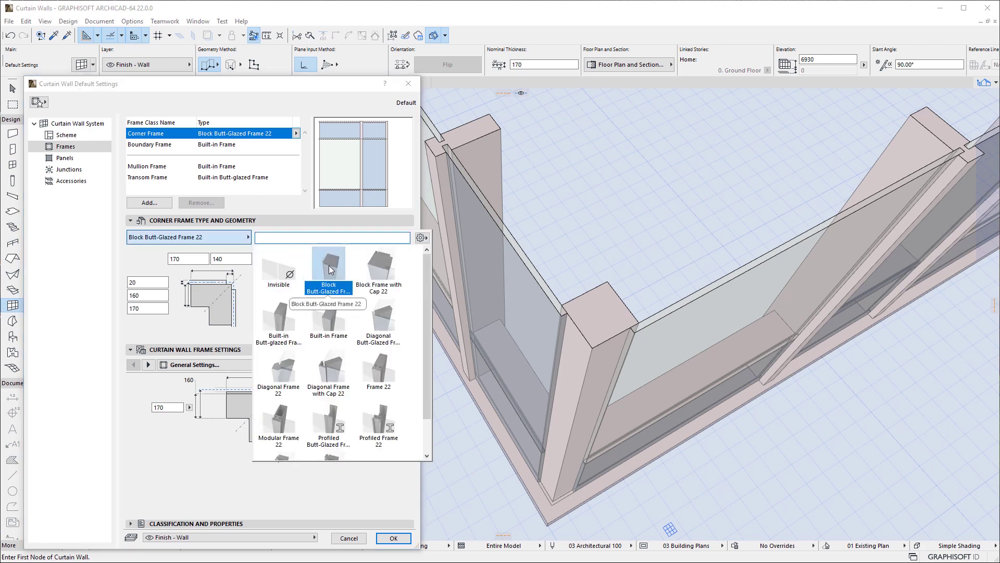
click(382, 275)
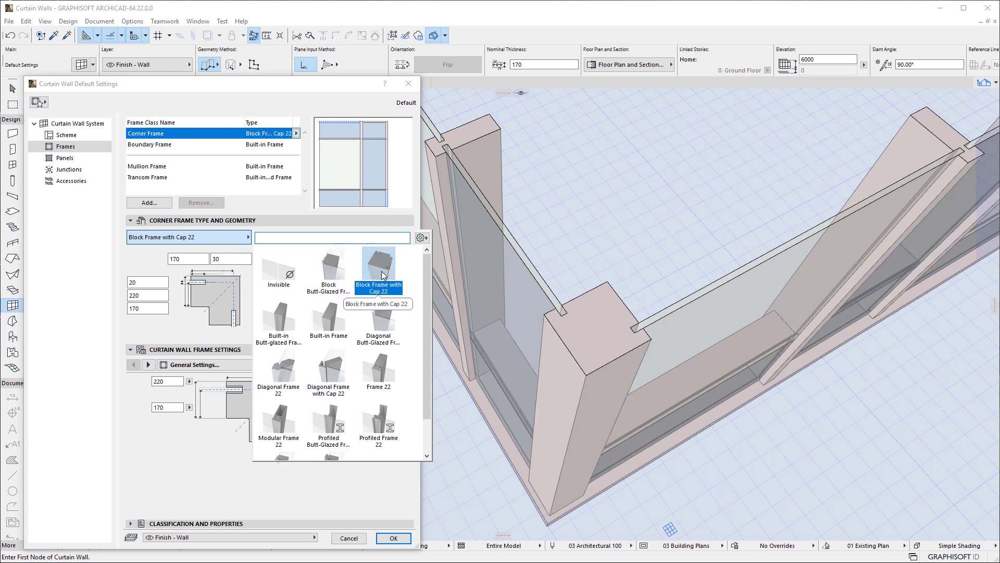
click(379, 321)
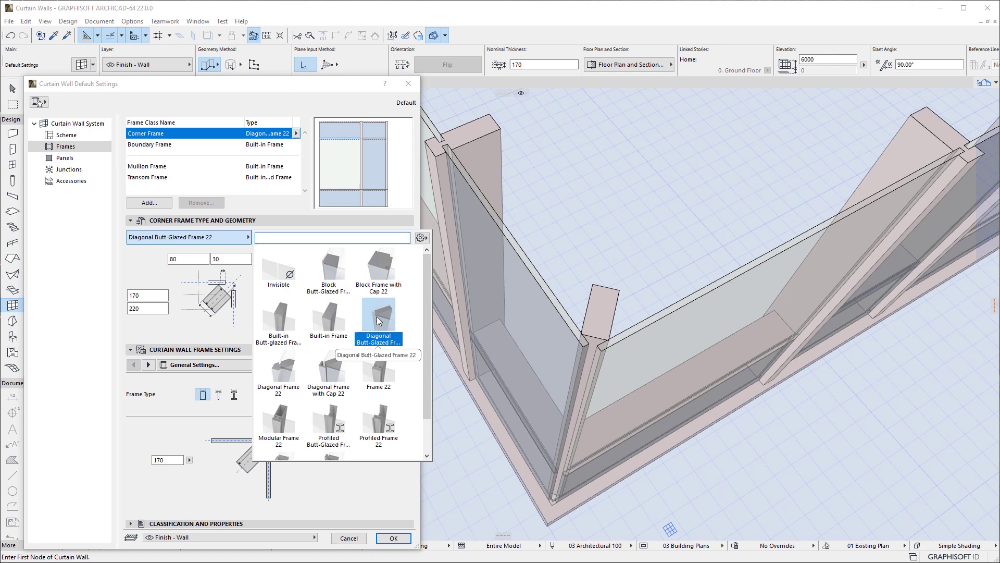
click(329, 367)
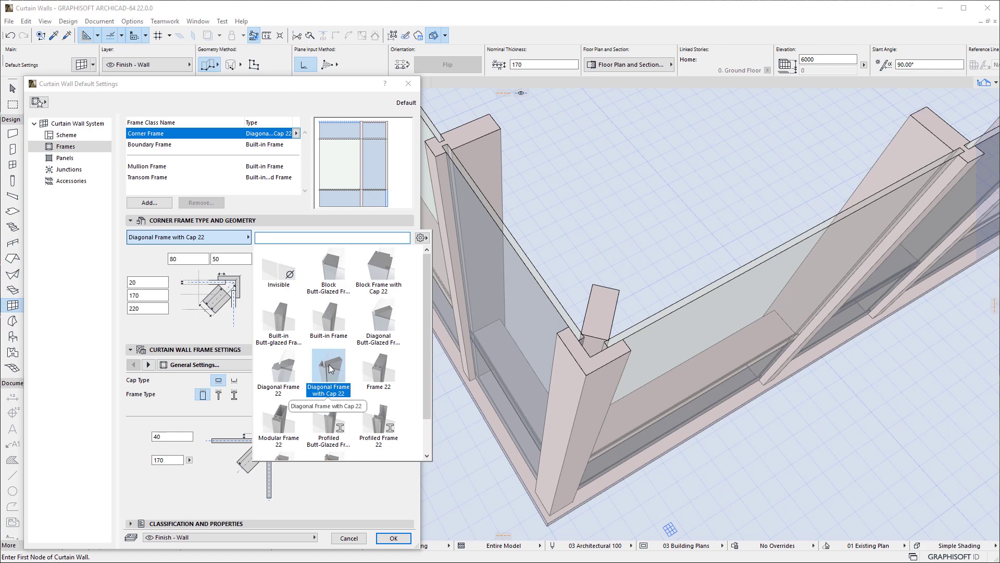
scroll(289, 432, down, 1)
click(290, 432)
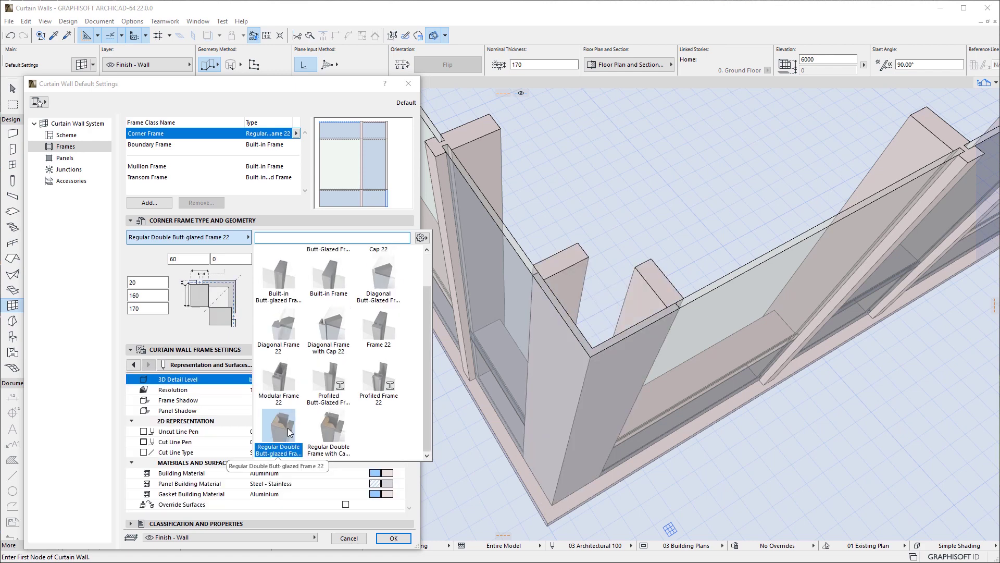
click(329, 434)
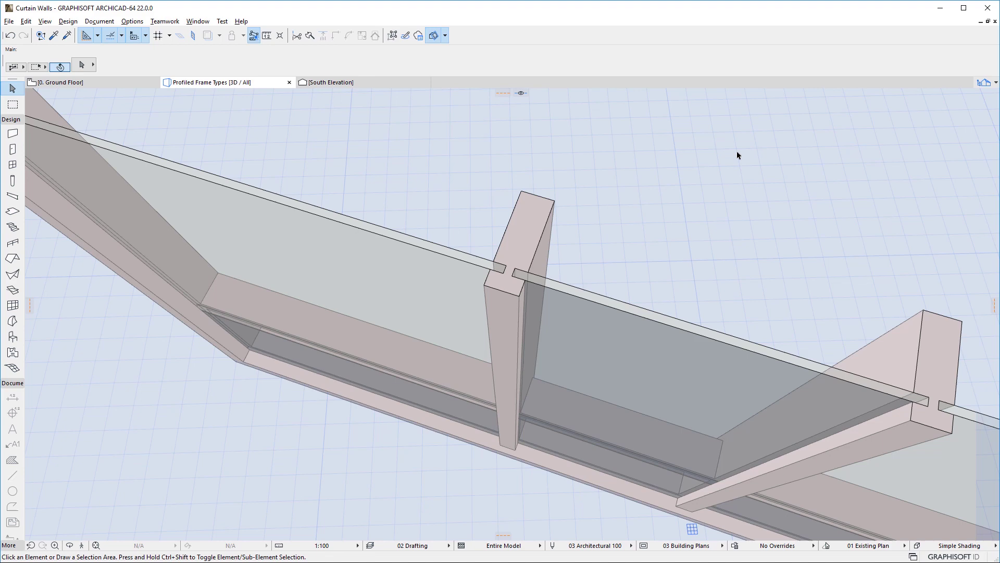
Step: Open Options > Complex Profiles > Profile Manager and list the available profiles
click(132, 22)
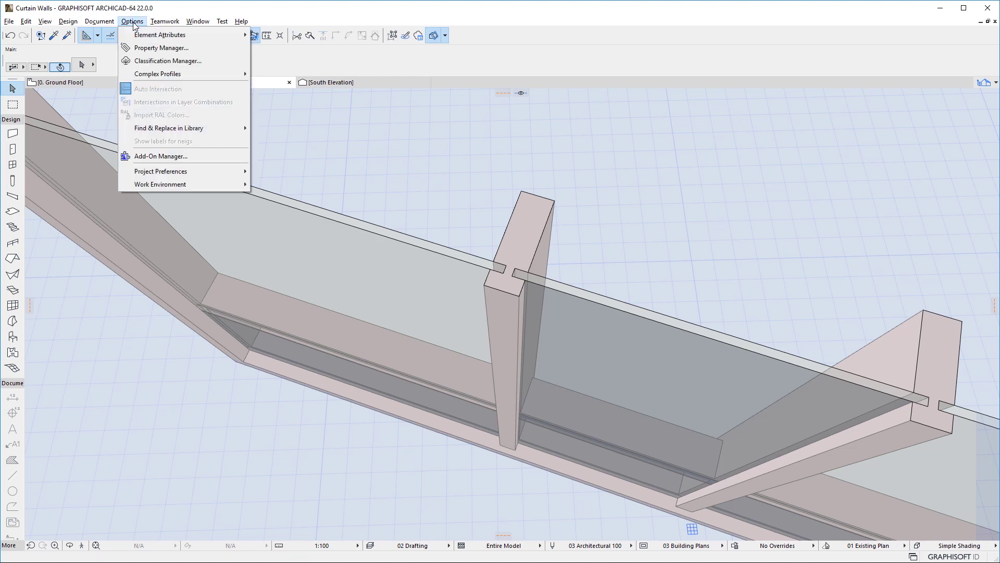
mouse_move(148, 74)
click(270, 74)
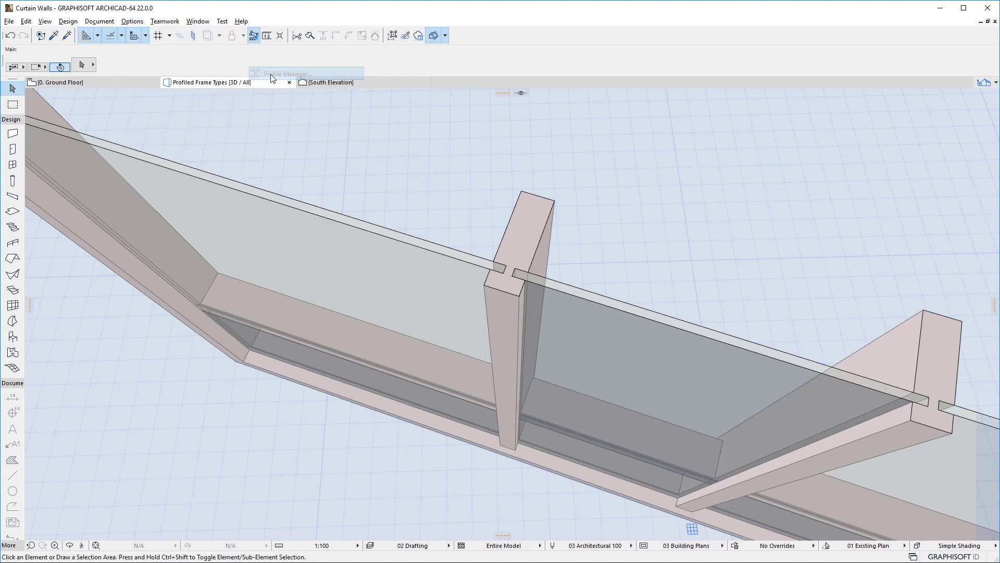
click(785, 76)
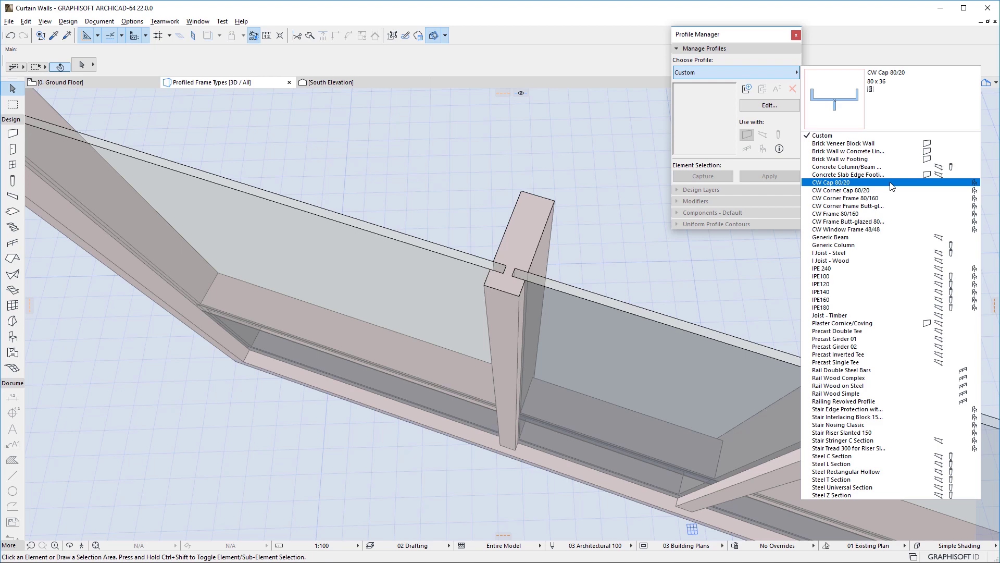
Step: Open CW Frame 80/160 for editing and pan to reveal its 80 width dimension
click(886, 214)
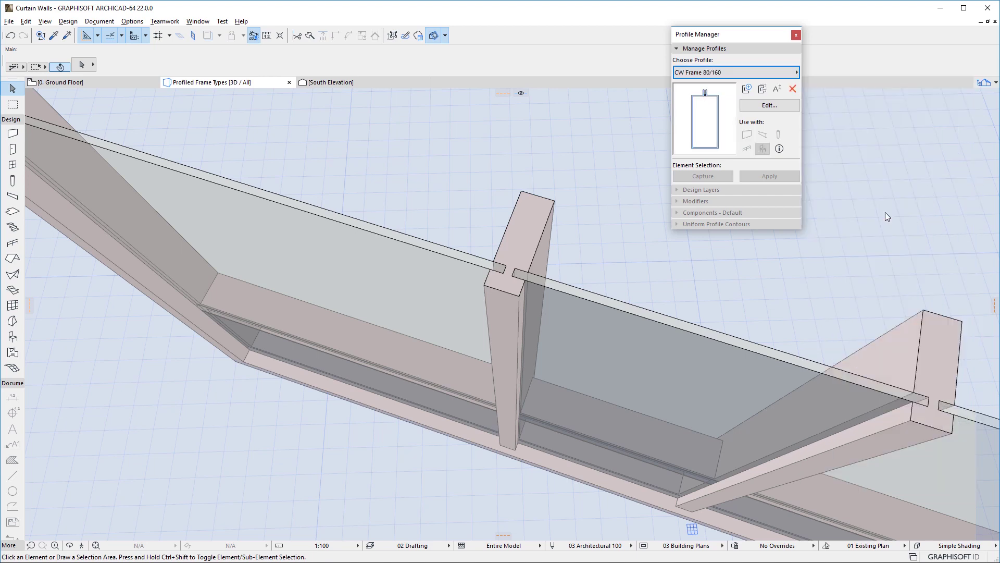
click(792, 107)
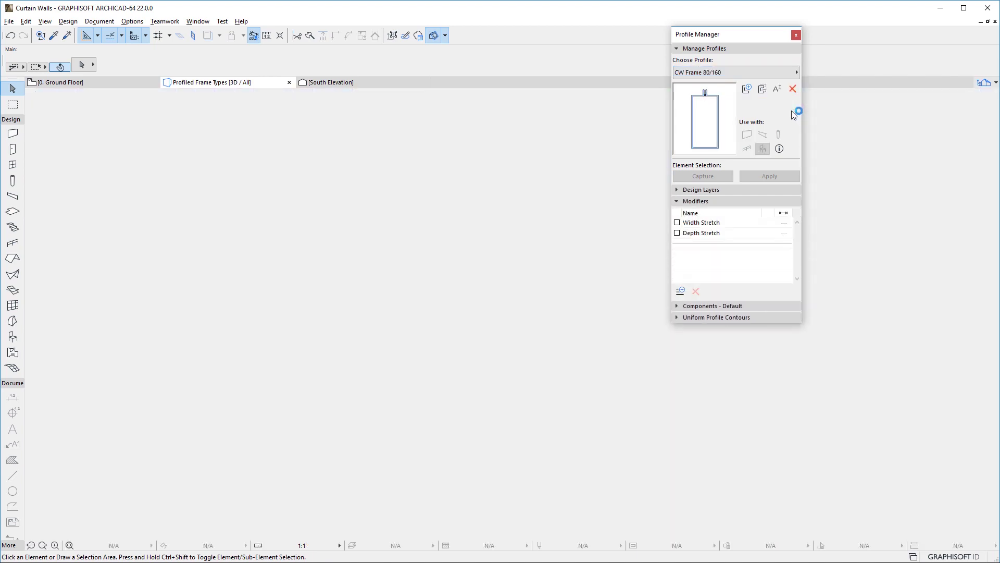
scroll(361, 383, down, 3)
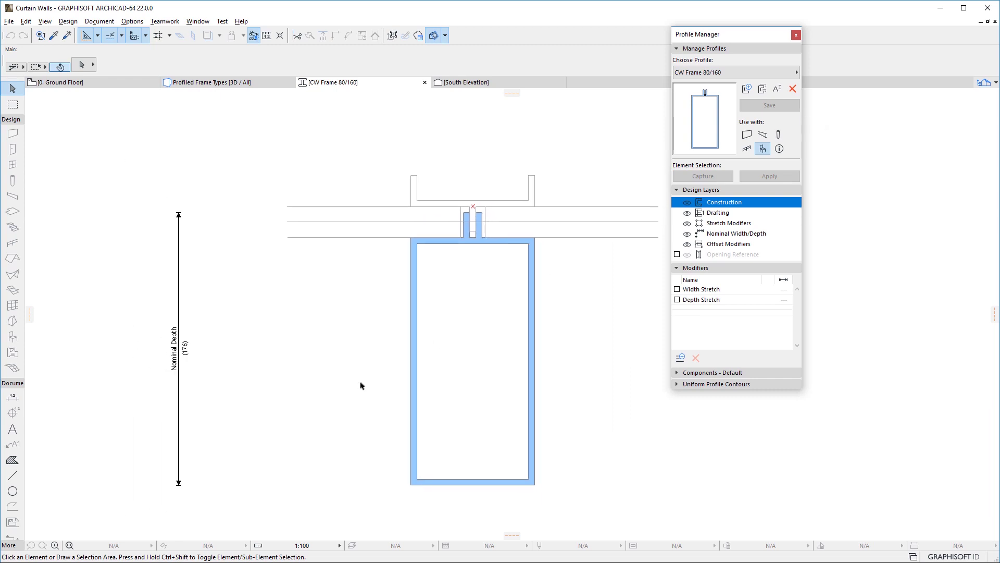
scroll(366, 311, down, 1)
middle_drag(367, 311, 398, 335)
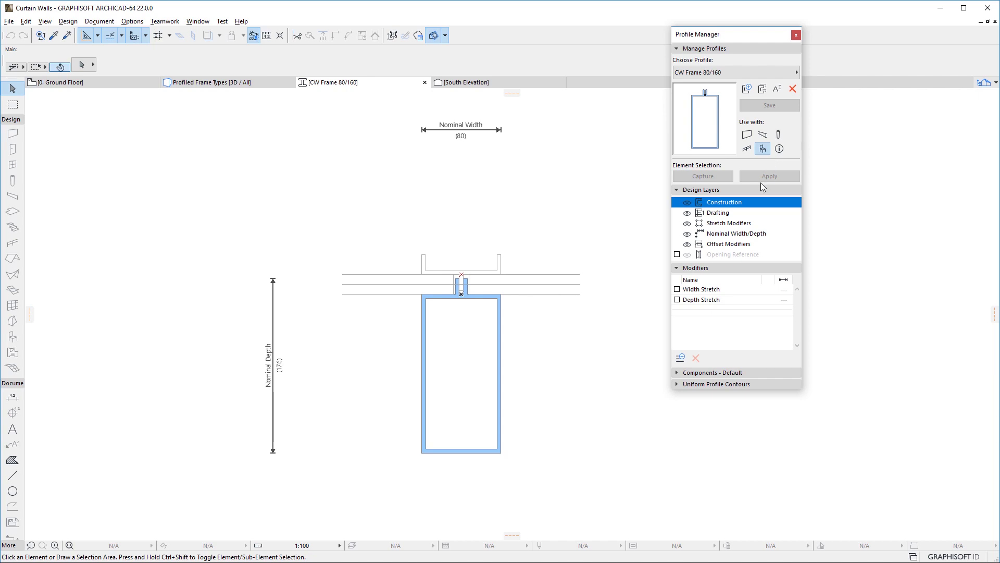
Step: Hide and then show the Drafting layer's helper lines in the profile
click(724, 215)
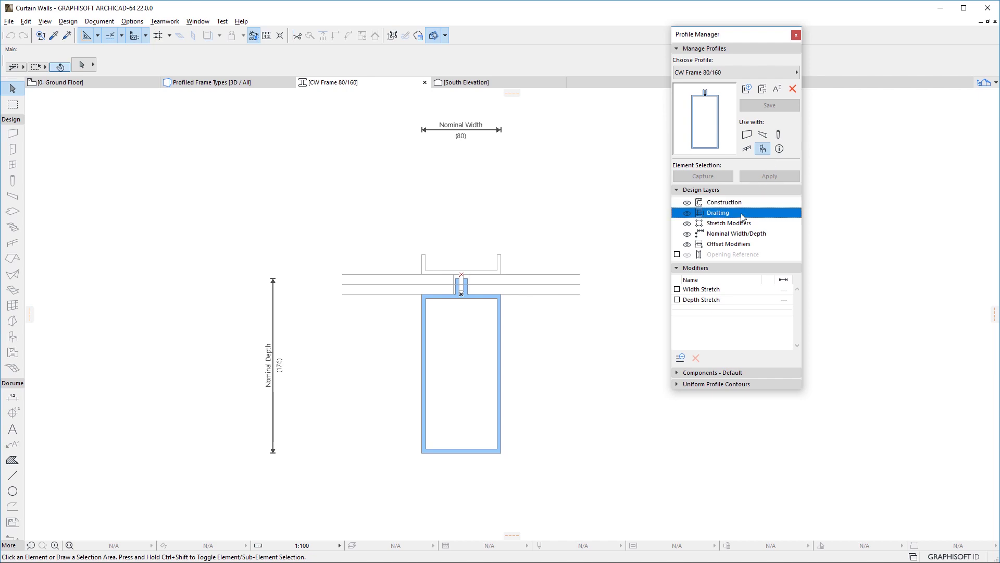
click(687, 214)
click(687, 215)
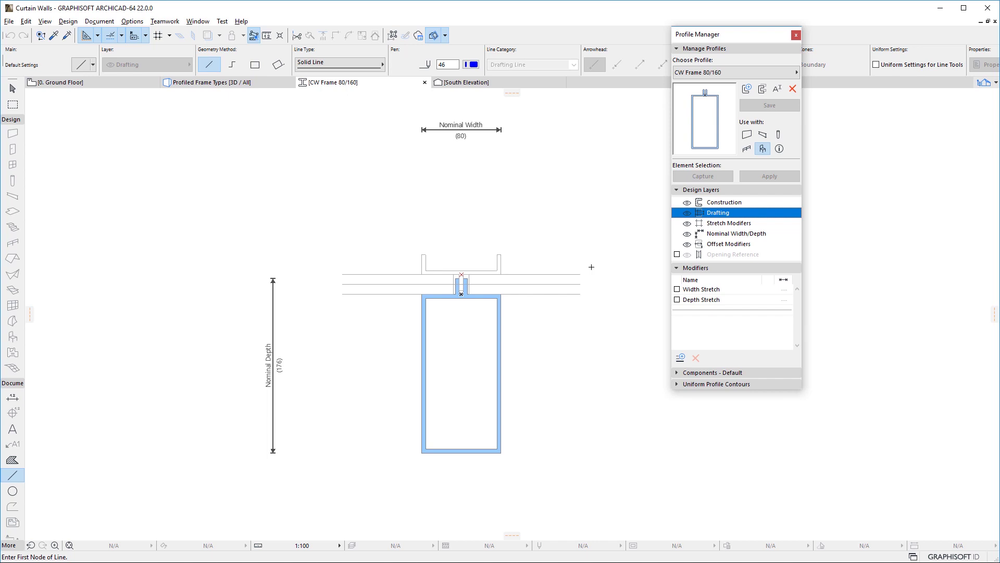
Step: Switch the Profile Manager to CW Corner Frame 80/160 and inspect it
click(779, 77)
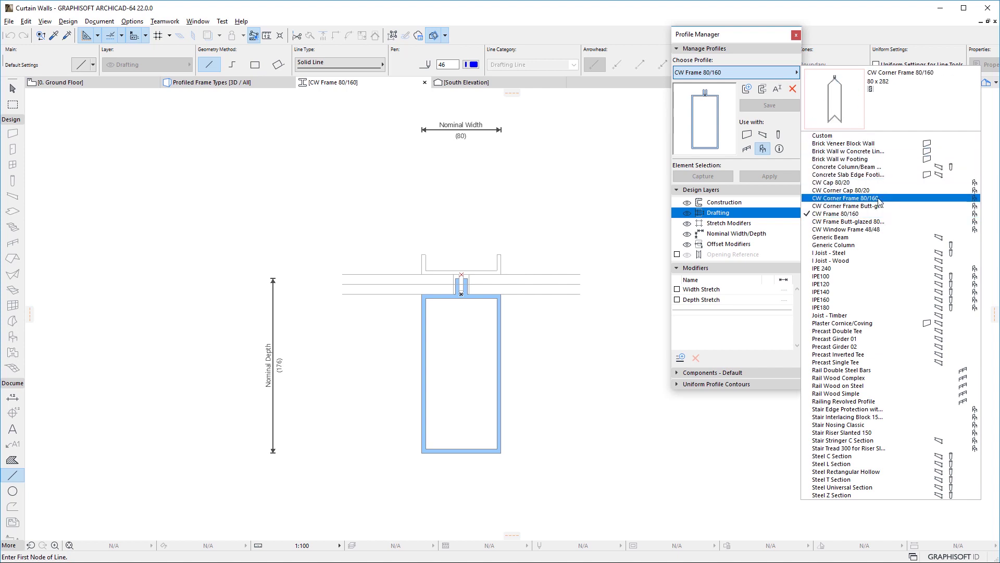
click(880, 198)
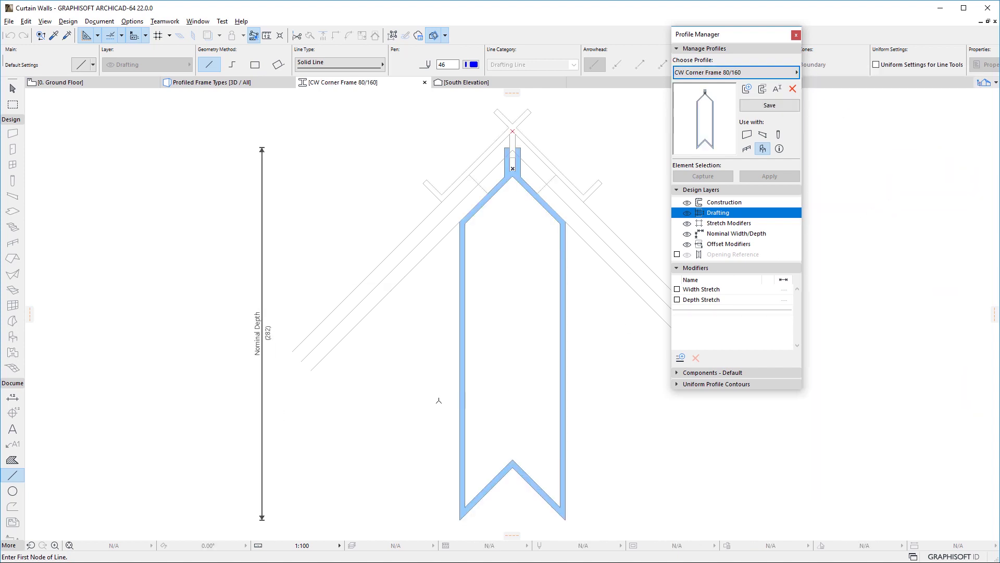
scroll(388, 405, down, 2)
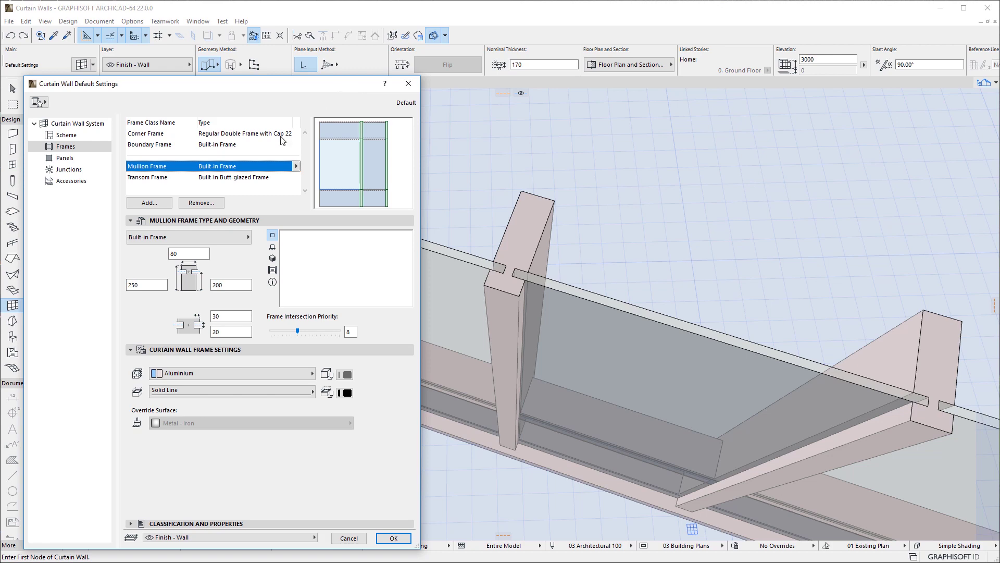
Step: Set the mullions to Profiled Frame 22 with a CW Frame 80/160 profile and CW Cap 80/20 cap
click(209, 238)
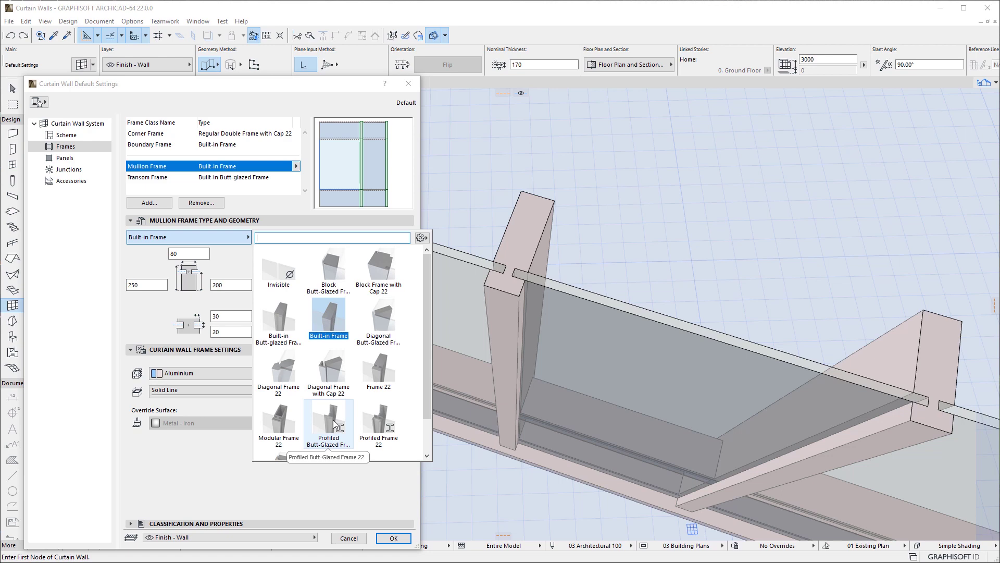
click(385, 423)
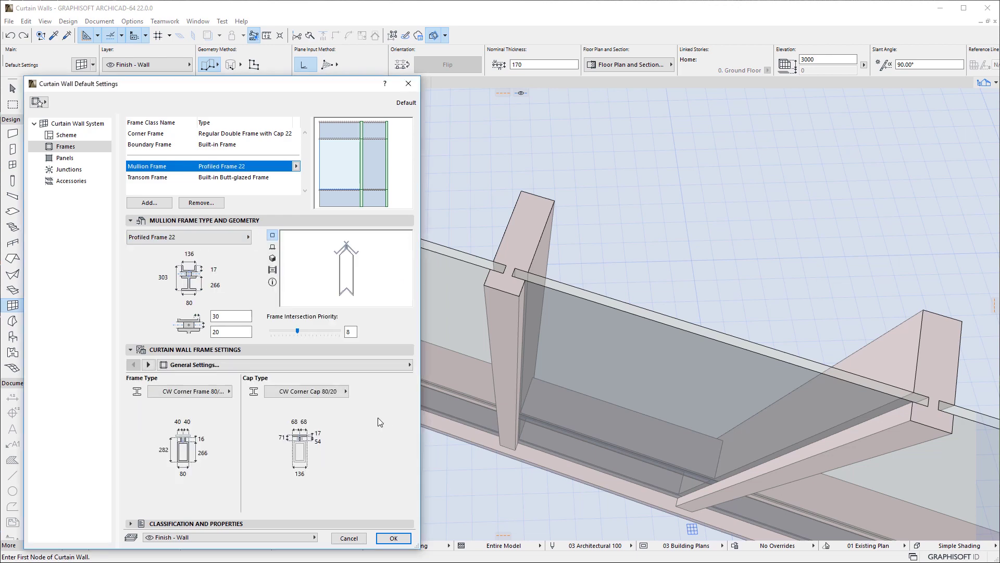
click(219, 395)
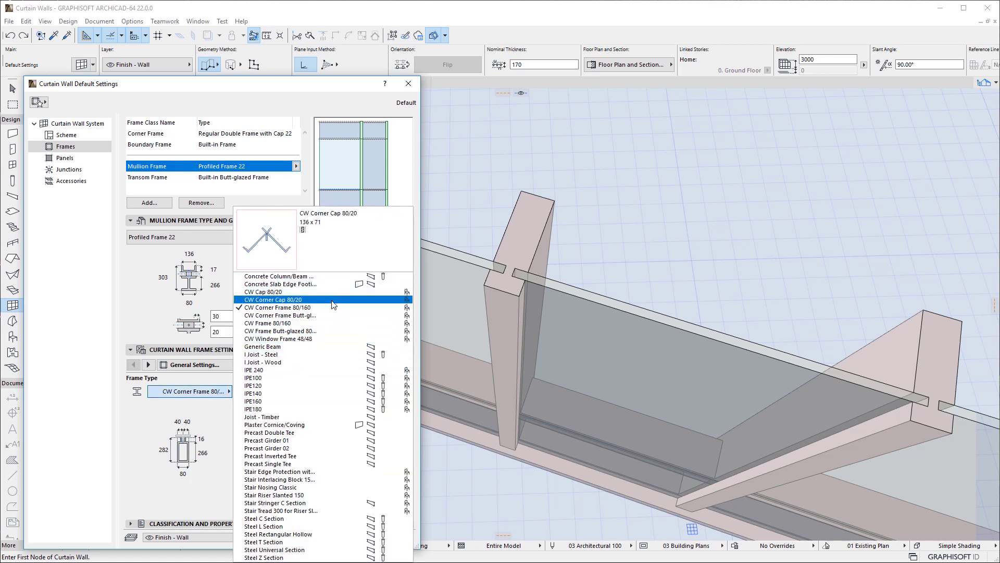
click(331, 324)
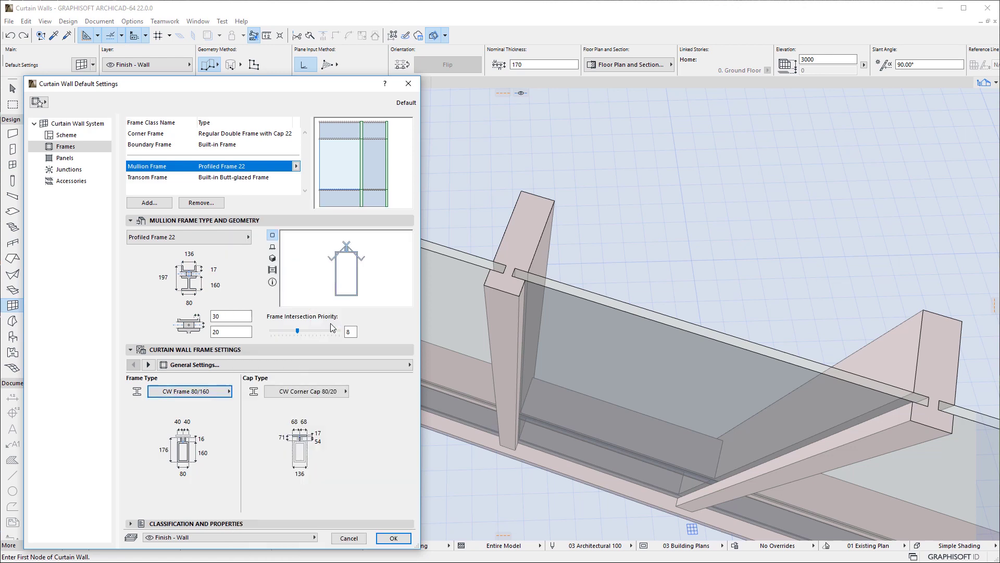
click(340, 393)
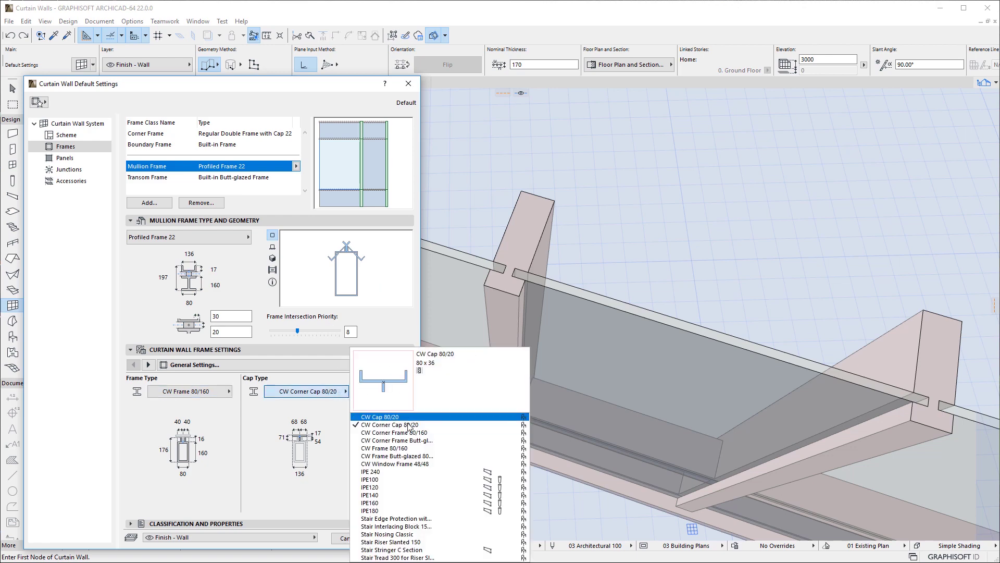
click(441, 418)
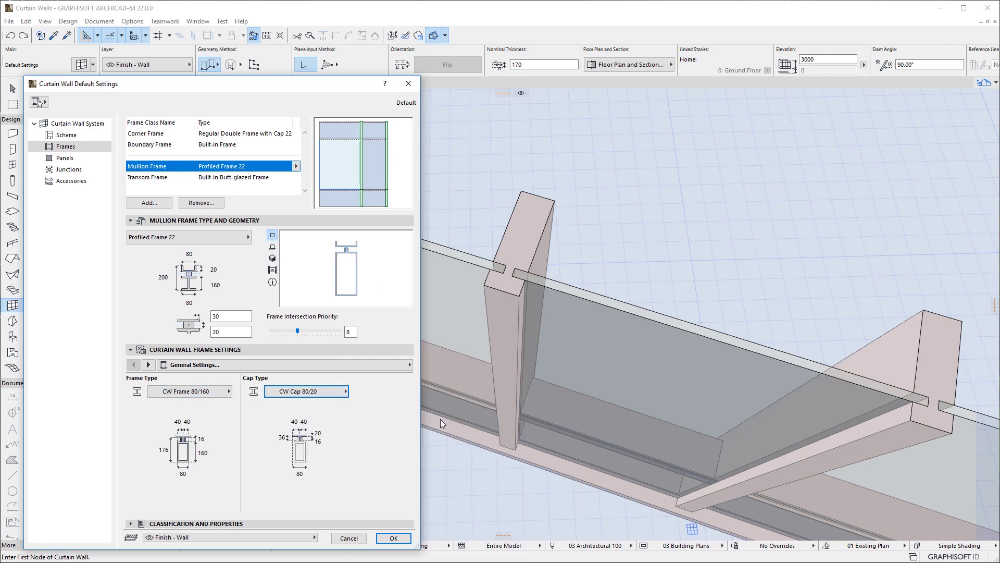
click(394, 538)
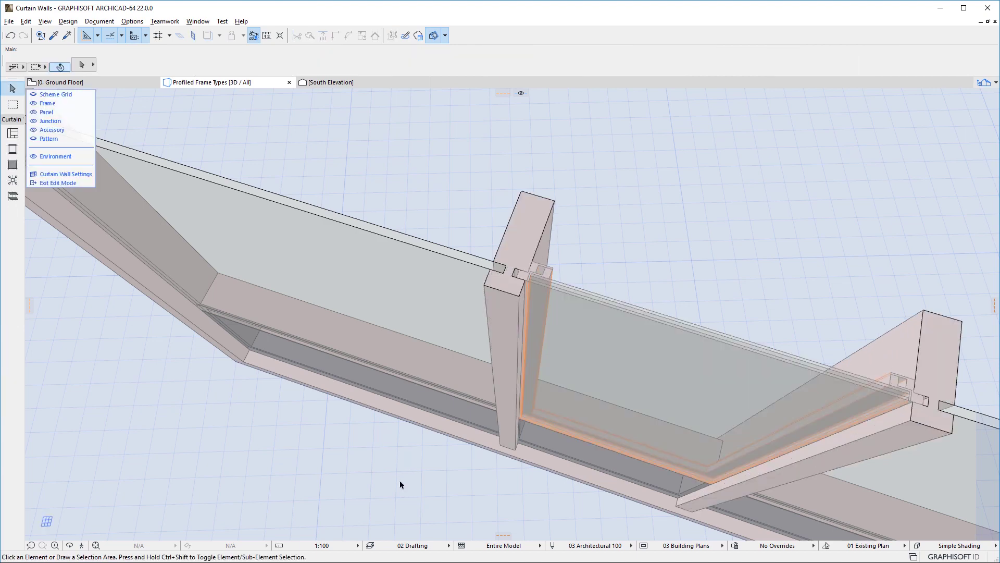
Step: Open the edge panel's settings, keeping CW Profiled Edge Panel 22 with the CW Window Frame 48/48 profile
click(608, 353)
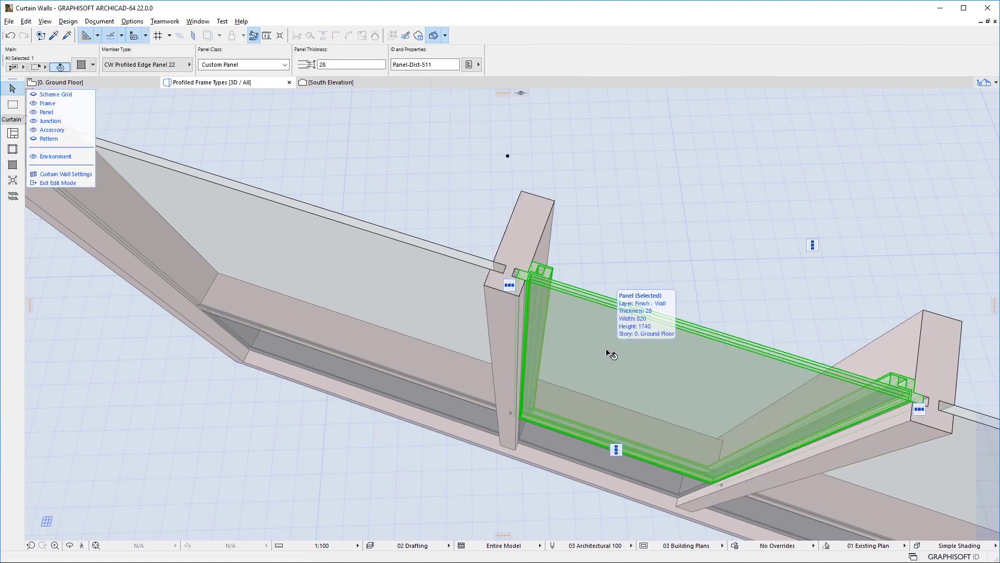
click(81, 65)
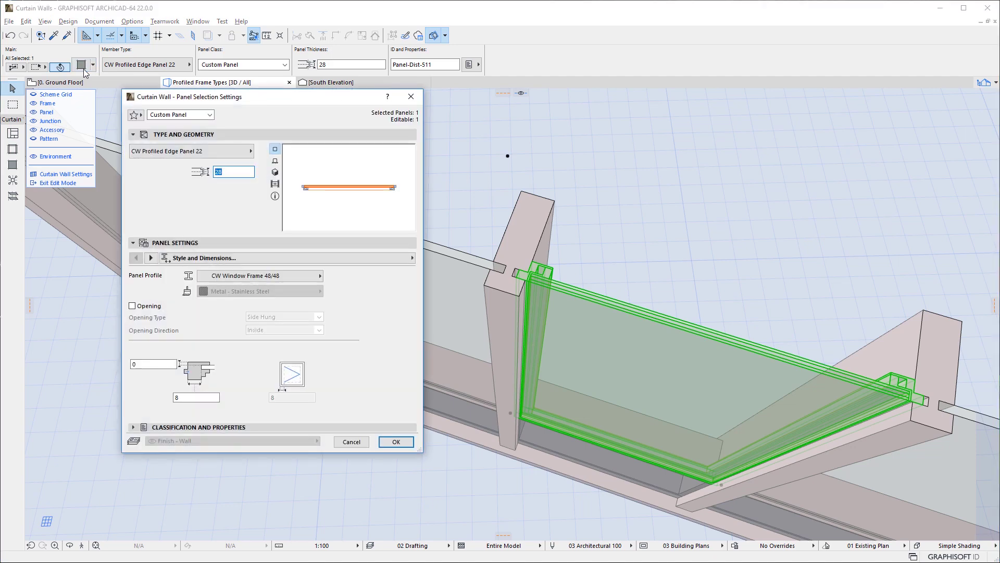
click(241, 156)
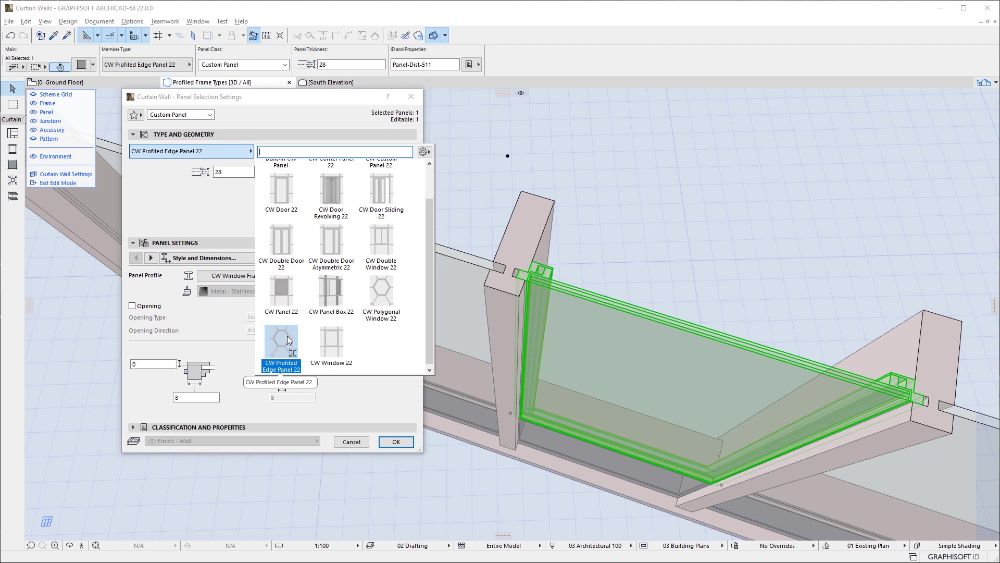
click(356, 398)
click(318, 280)
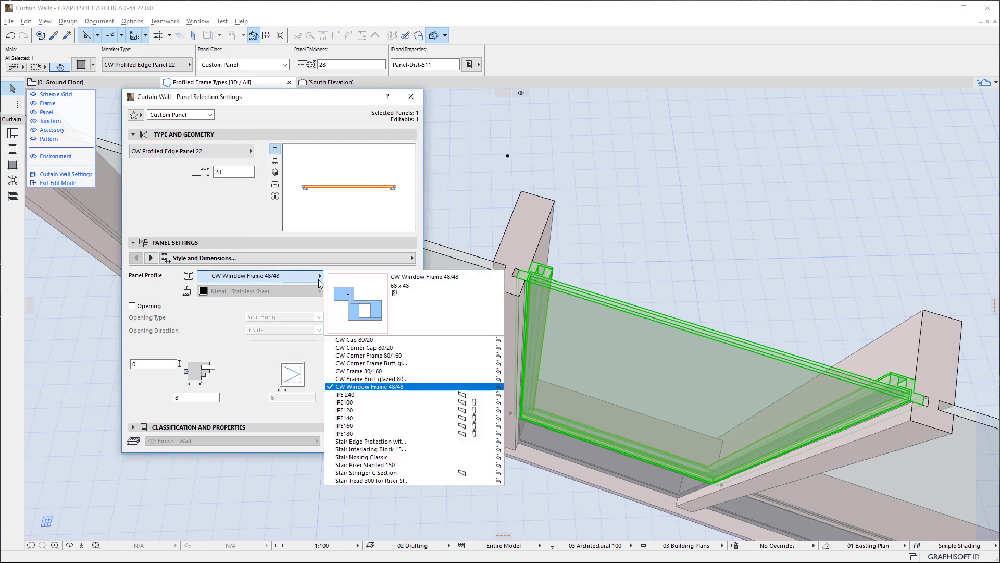
click(414, 387)
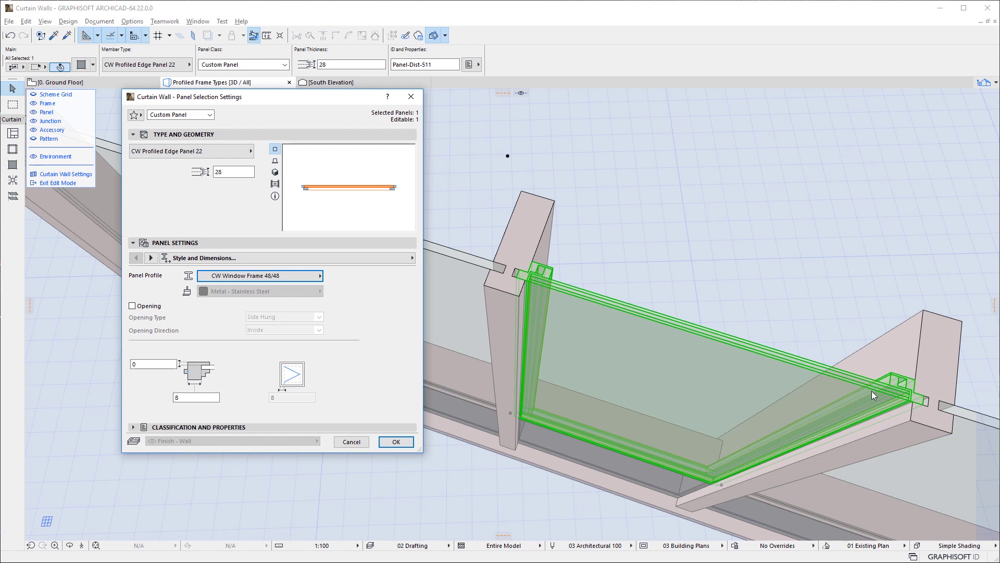
Step: Review the panel's skin structure: outer glass, inner glass and the air space between
click(151, 258)
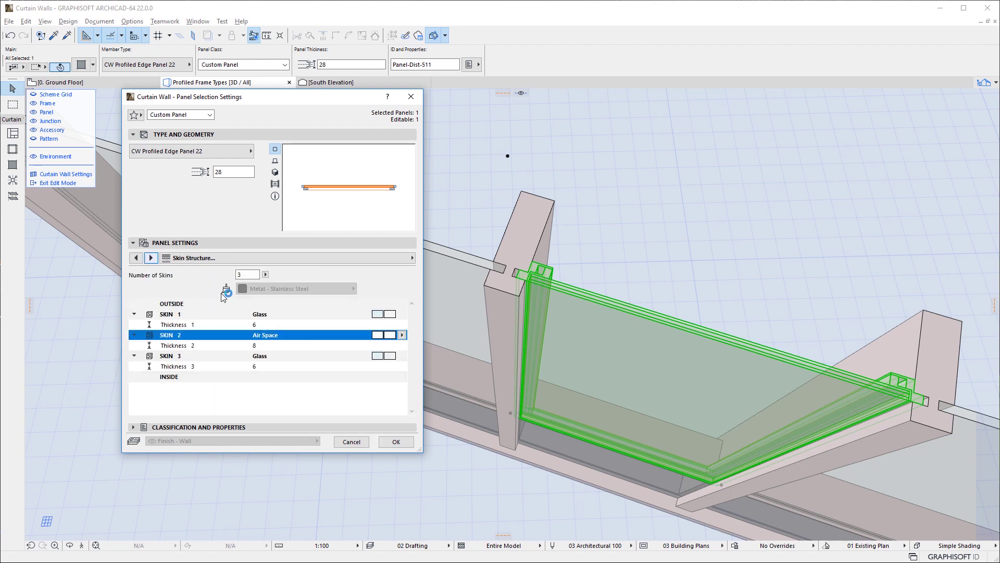
click(299, 315)
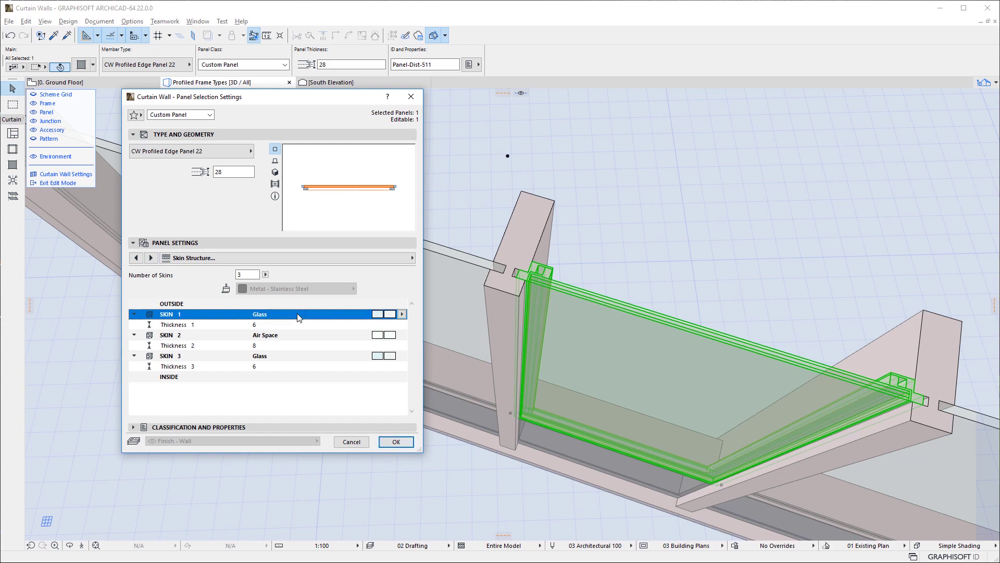
click(291, 358)
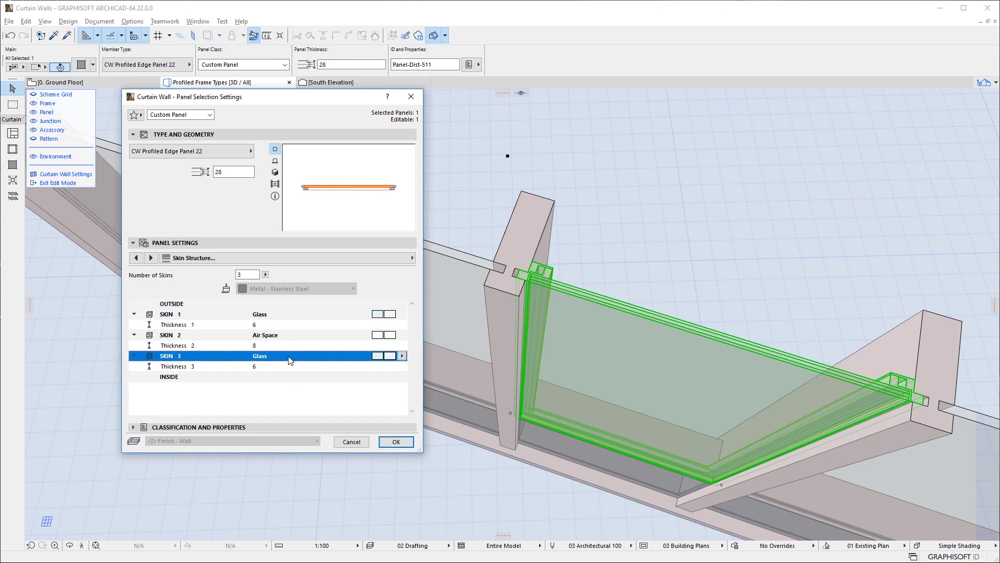
click(295, 338)
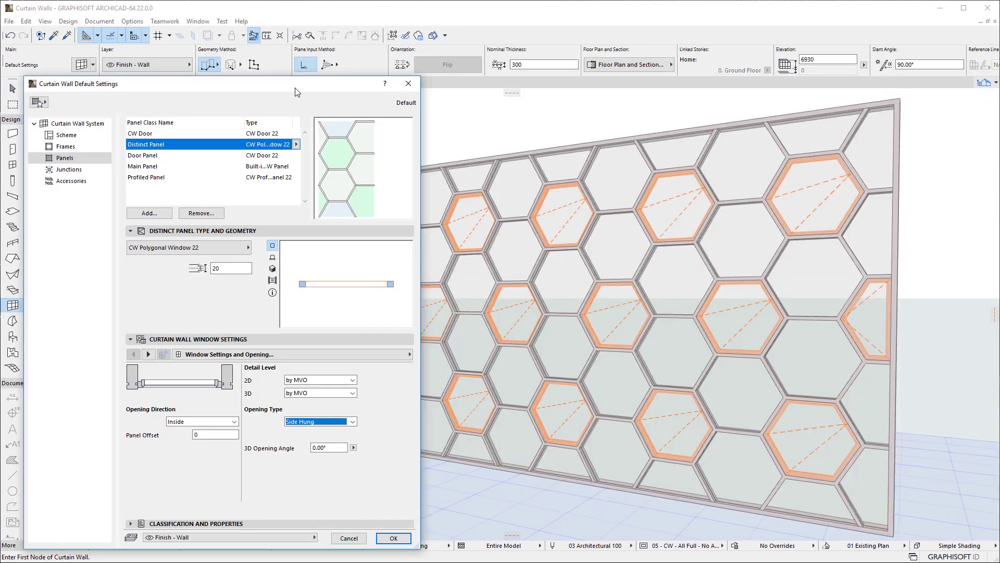
Step: Keep CW Polygonal Window 22 as the distinct panel and give it a Custom Side opening on side 3
click(234, 249)
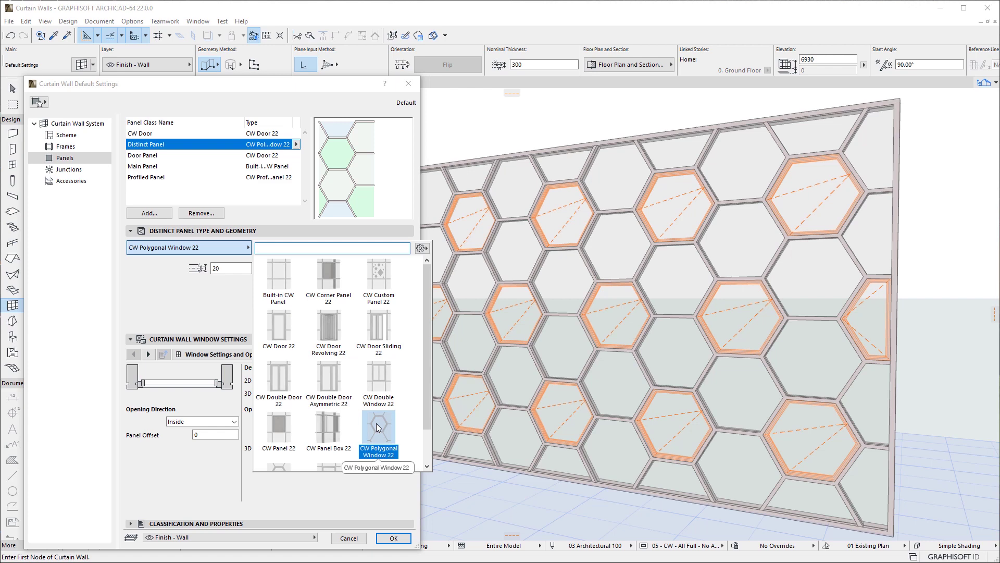
click(373, 494)
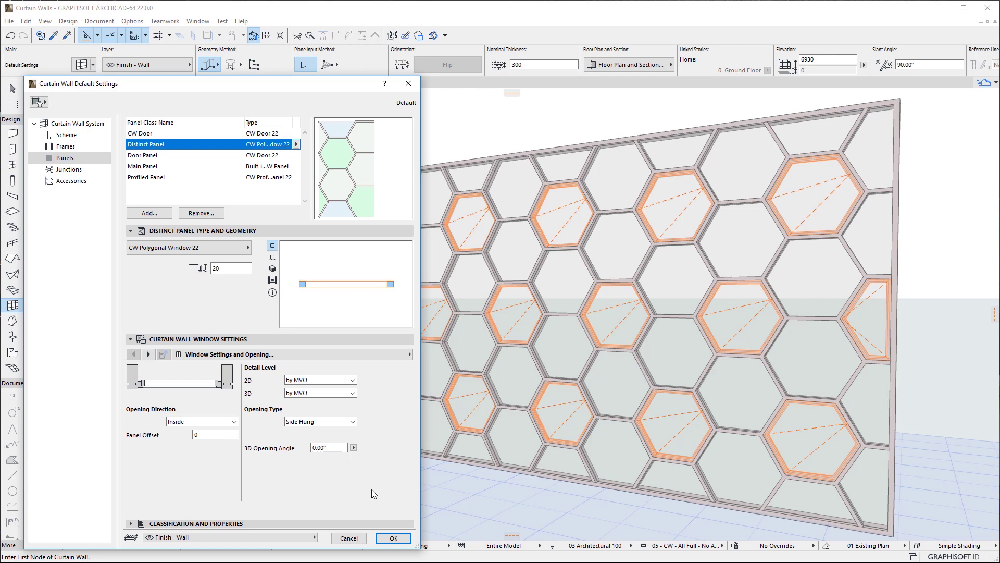
click(352, 421)
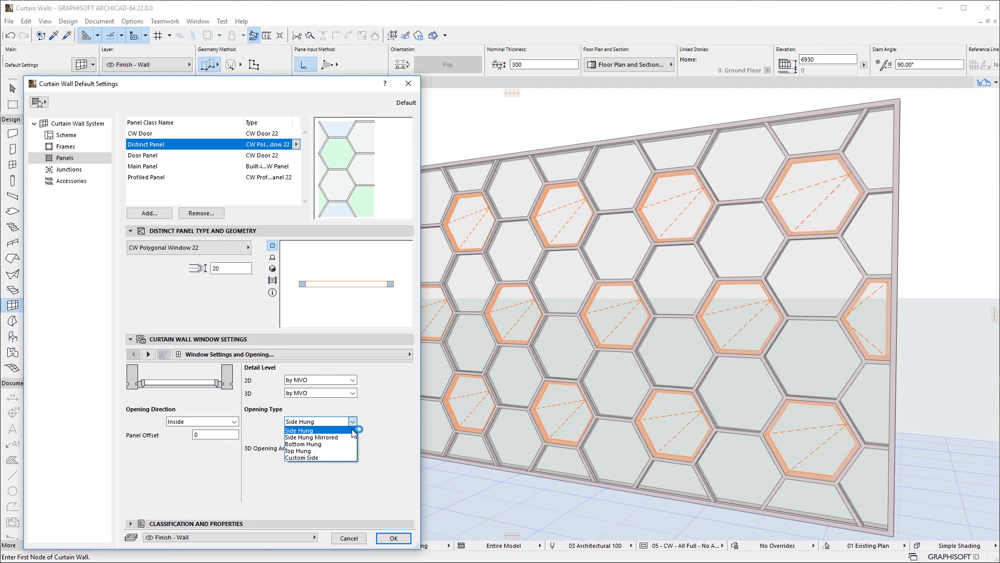
click(352, 451)
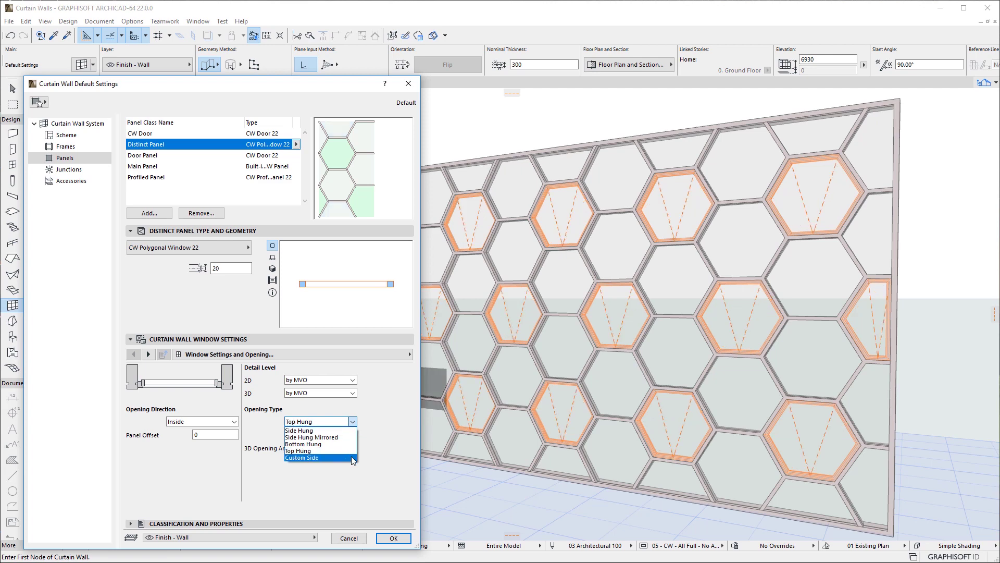
click(351, 457)
click(338, 434)
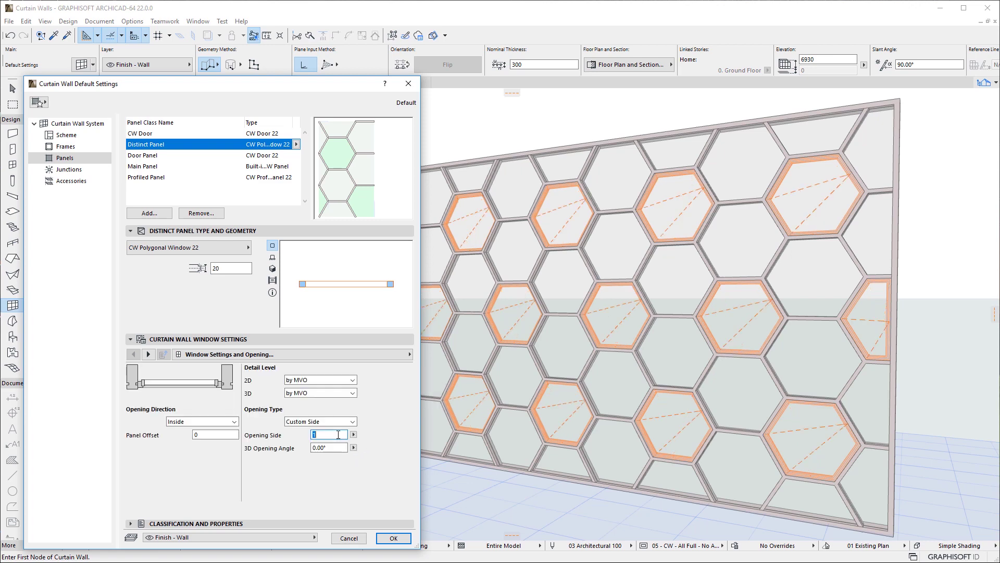
text(2)
key(Return)
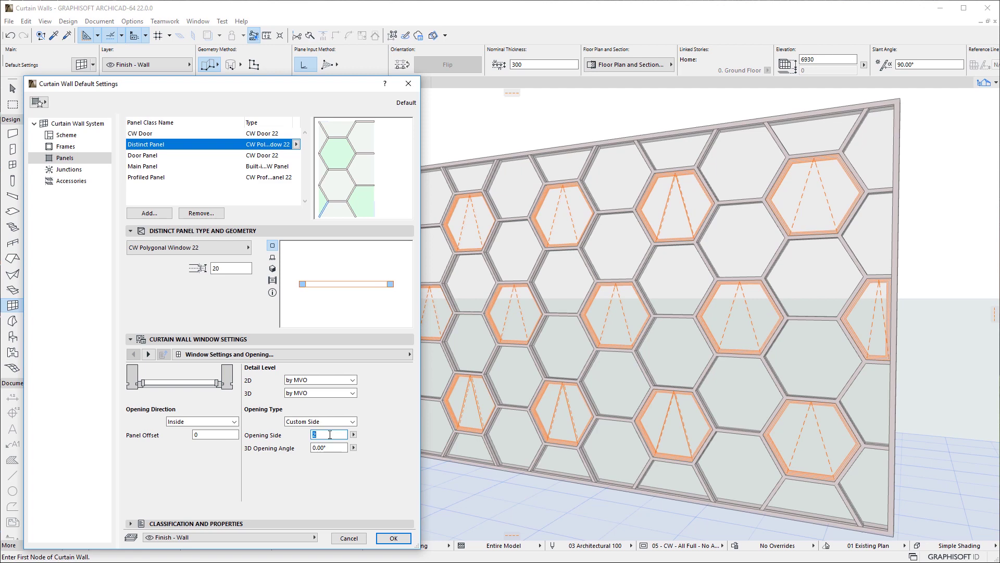
text(3)
key(Return)
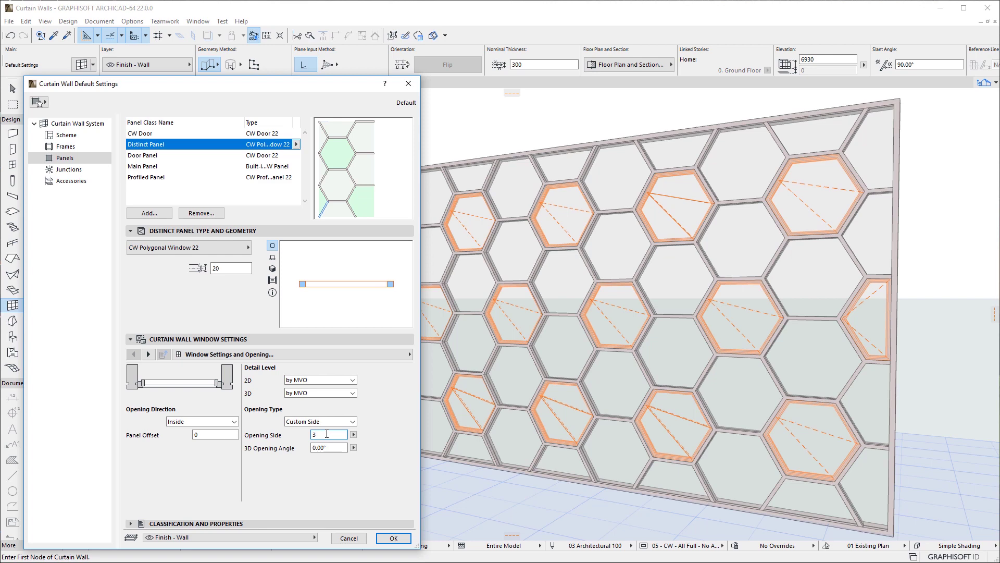
Step: Leave the 2D detail level unchanged and set the fixed window panel's 3D detail to Schematic
double_click(326, 434)
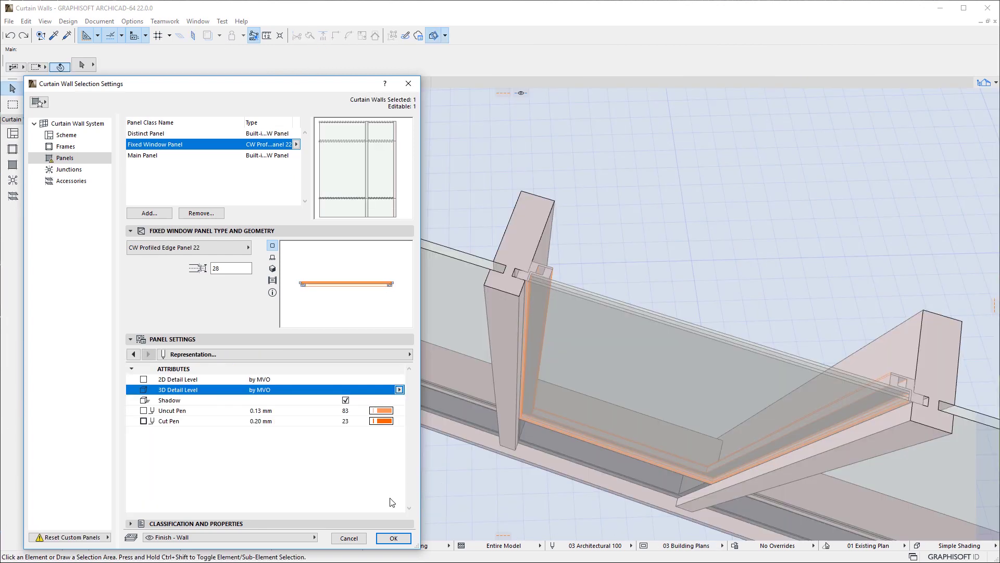
click(384, 377)
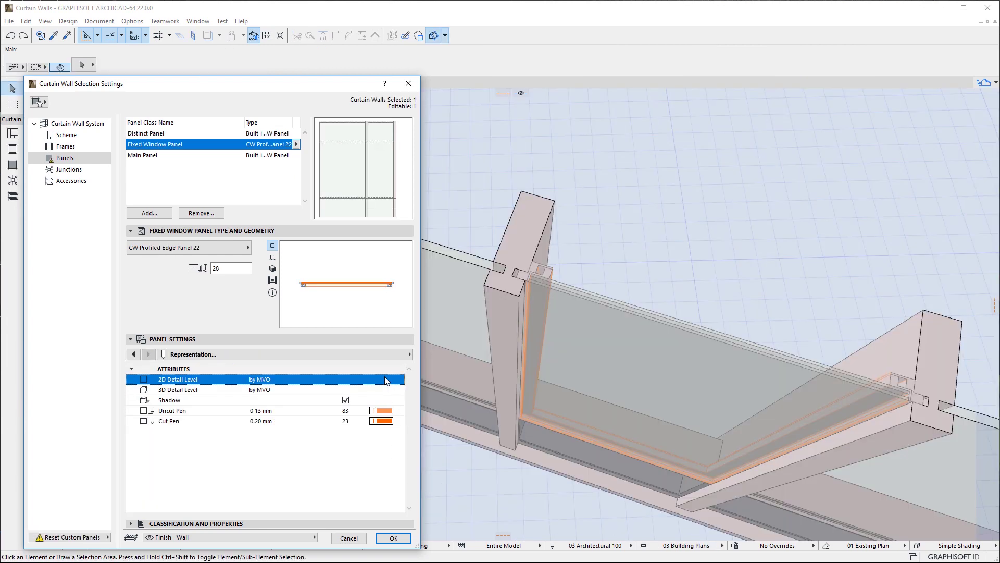
click(398, 379)
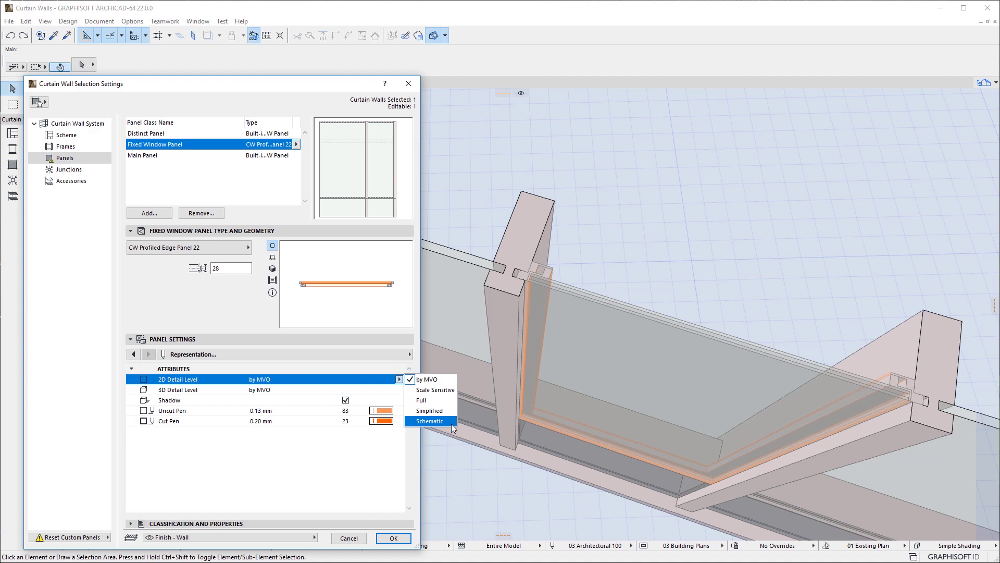
click(398, 451)
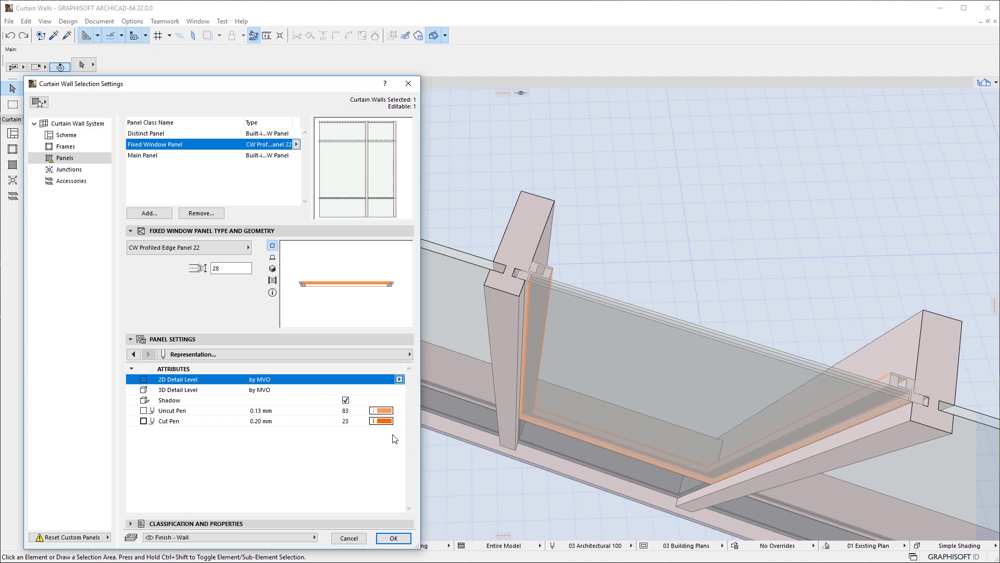
click(384, 392)
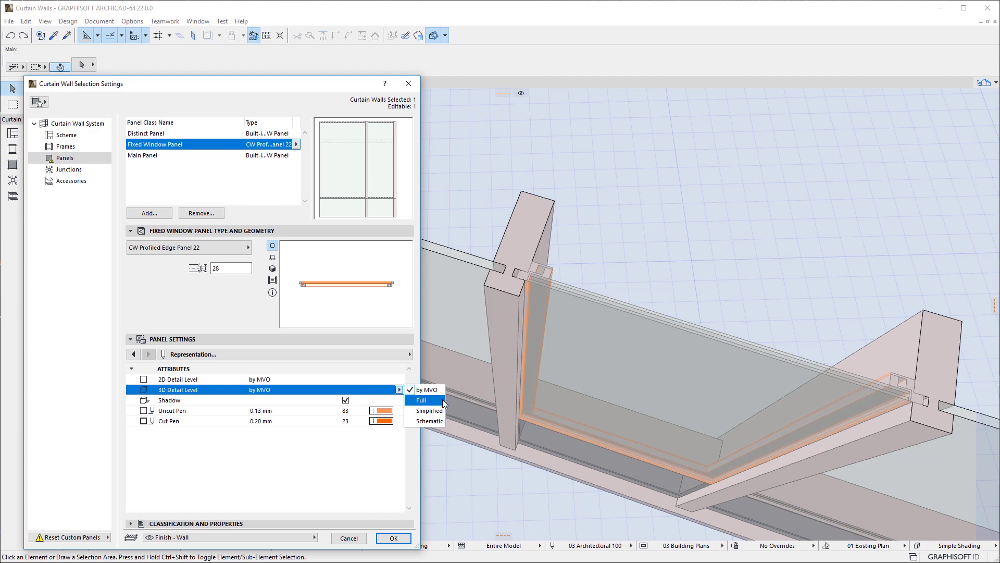
click(430, 411)
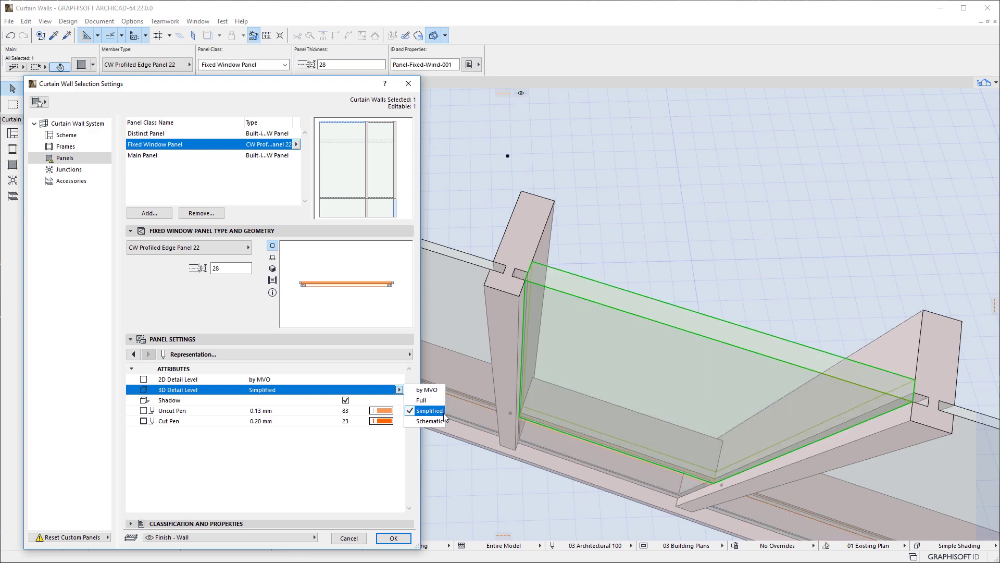
click(430, 421)
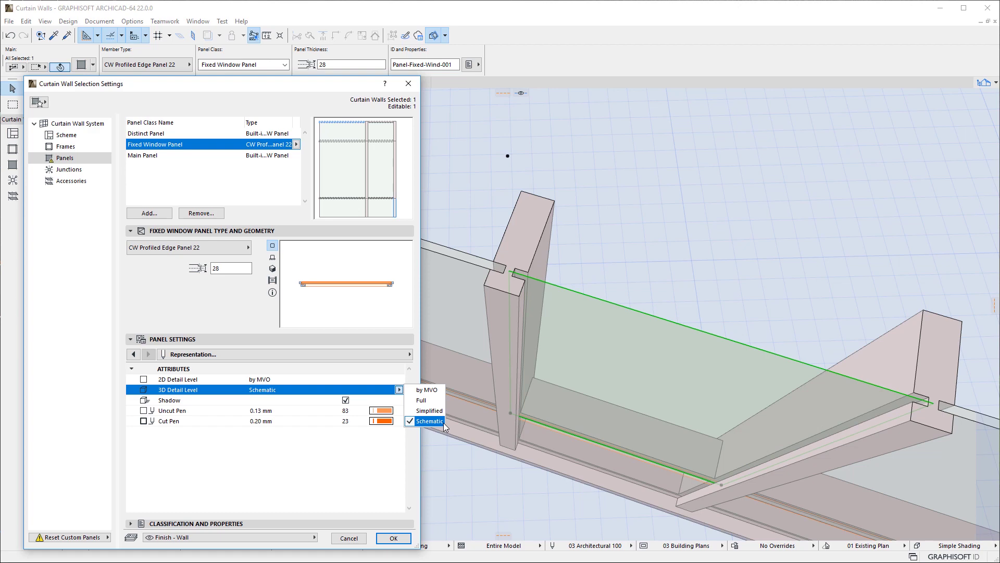